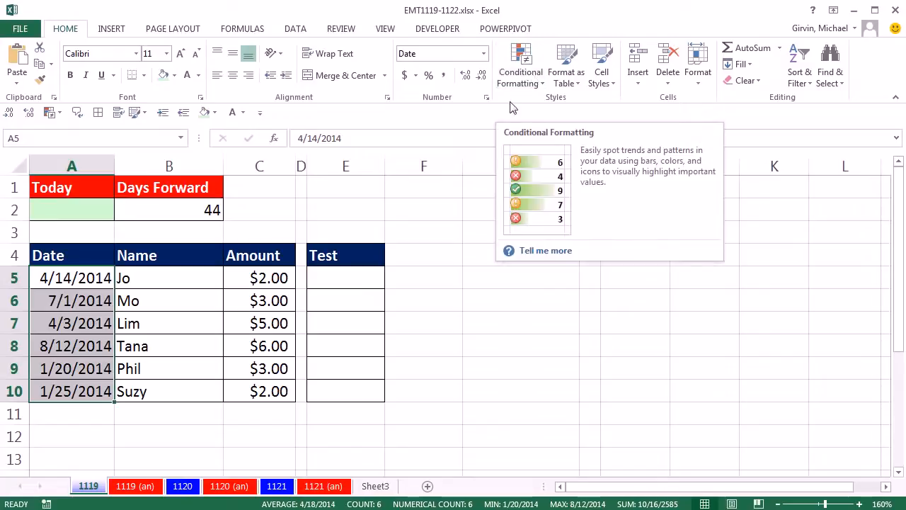
Enter =A5+$B$2 in the first Test cell, E5, and fill the formula down through E10
click(344, 278)
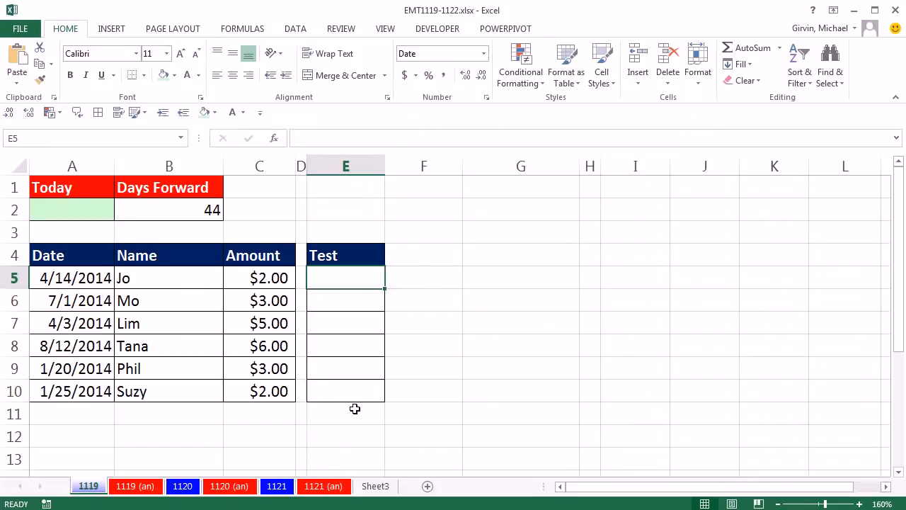
text(=)
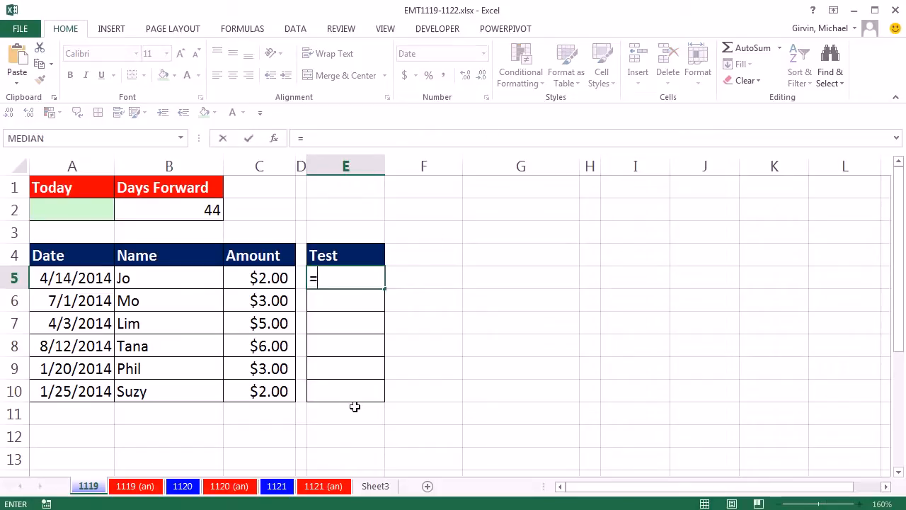
click(80, 276)
text(+)
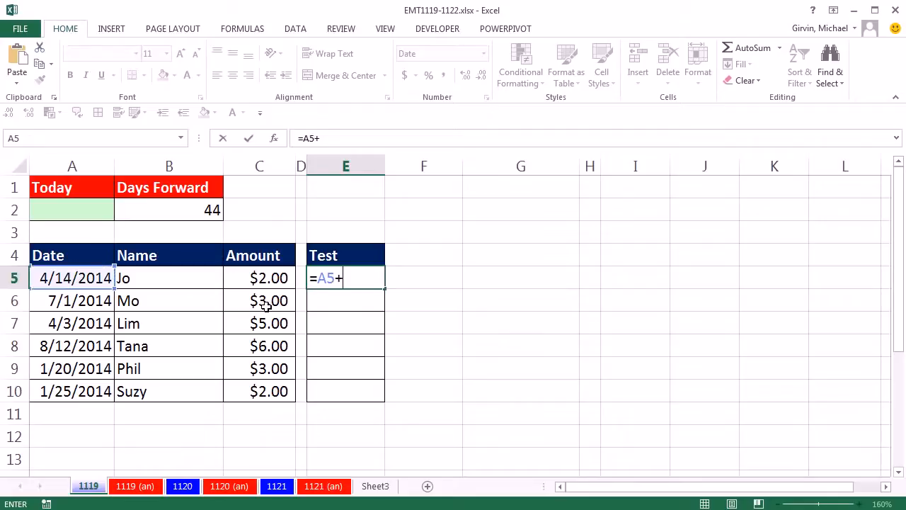
click(212, 210)
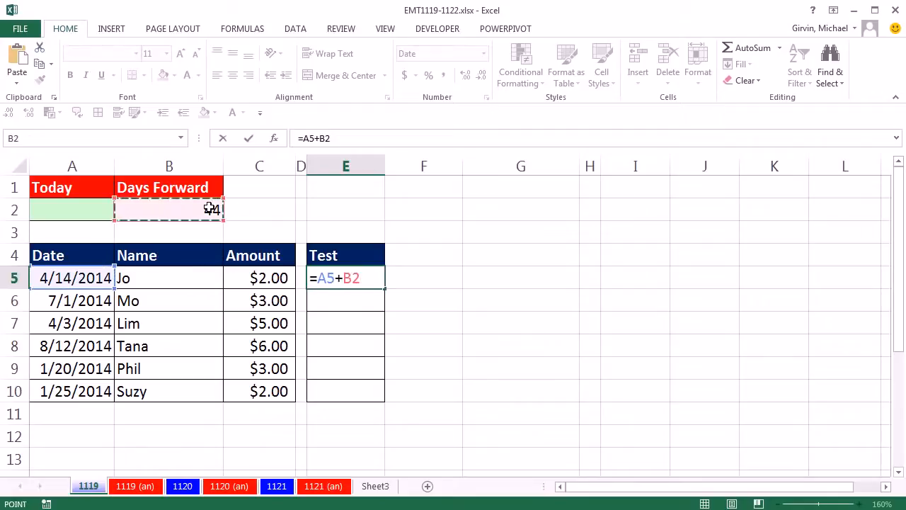
key(F4)
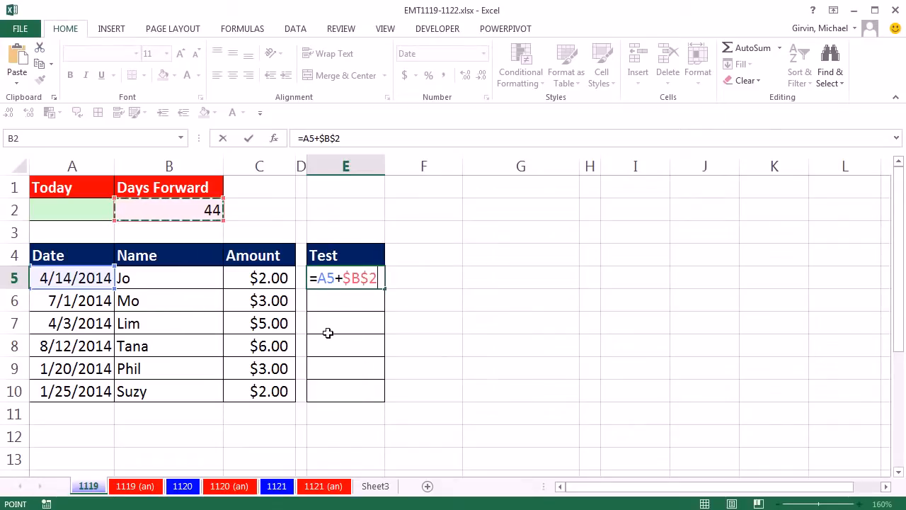
key(ctrl+Return)
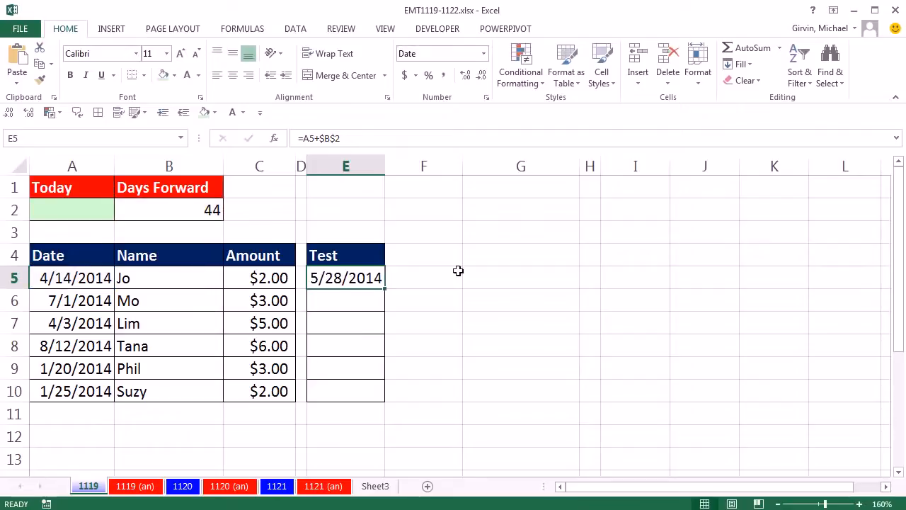
drag(384, 289, 385, 403)
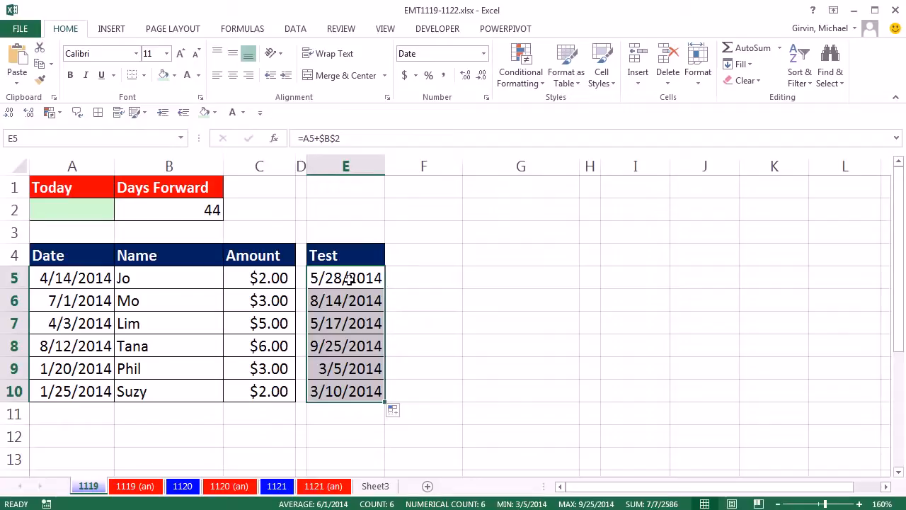
Enter the formula =TODAY() in cell A2 under the Today heading
click(99, 211)
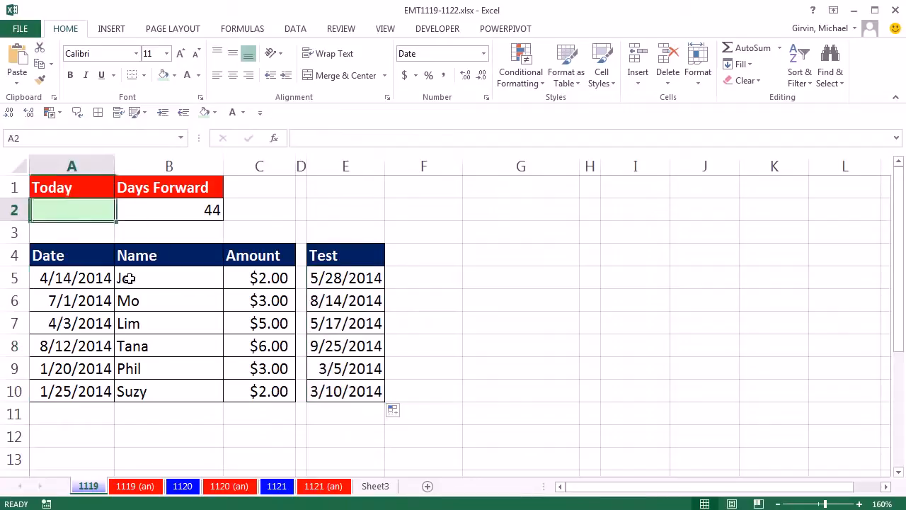
text(=tod)
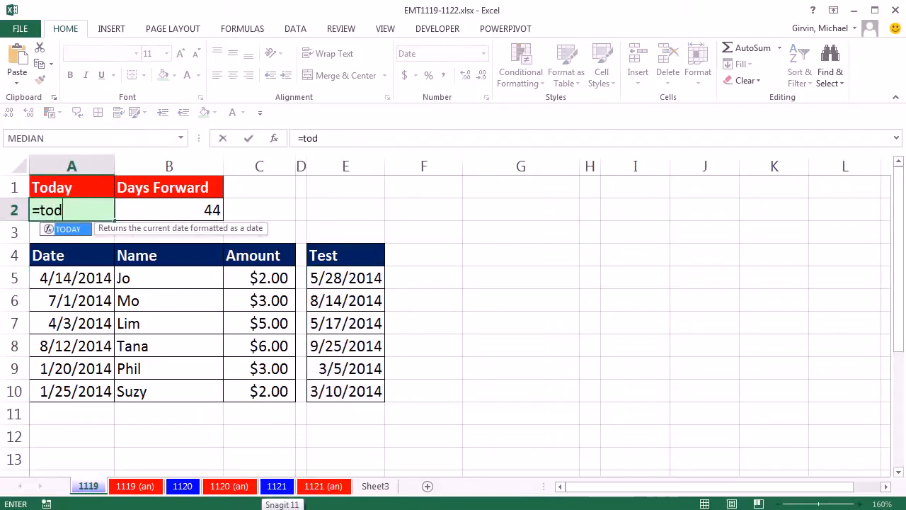
text(ay)
key(Tab)
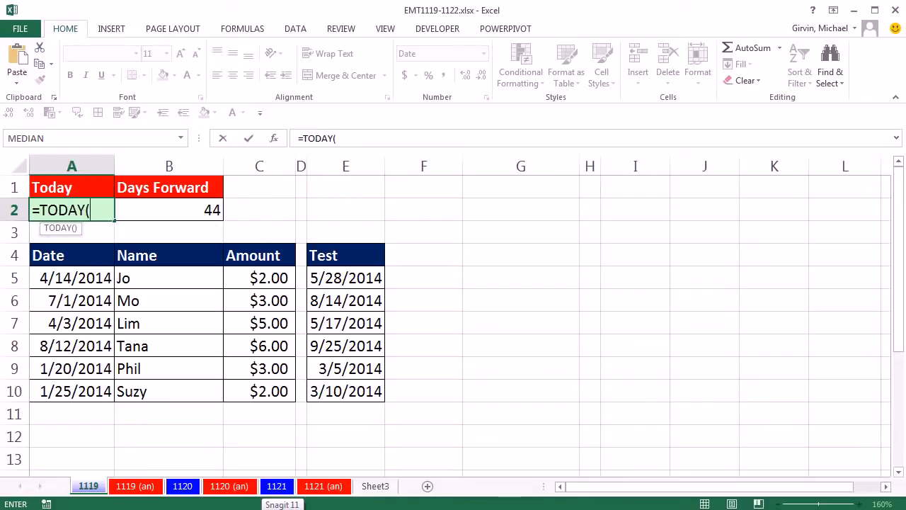
text())
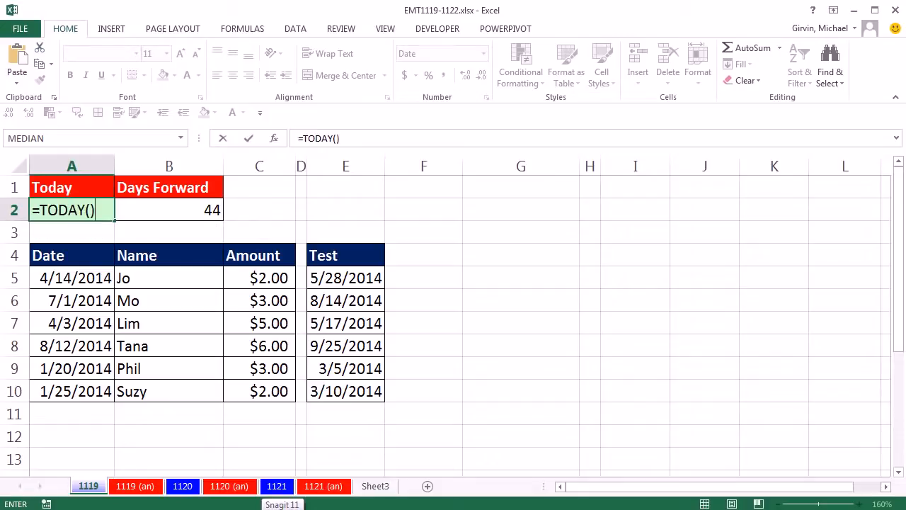
key(ctrl+Return)
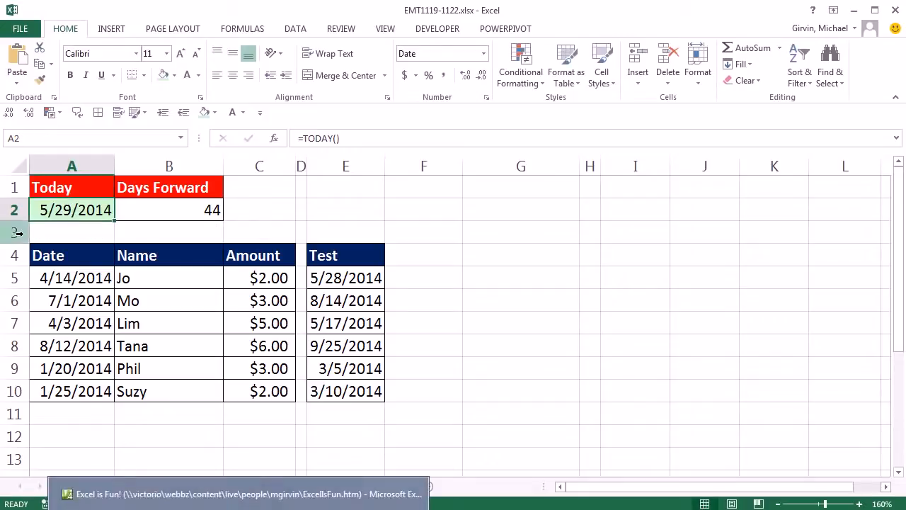
double_click(74, 210)
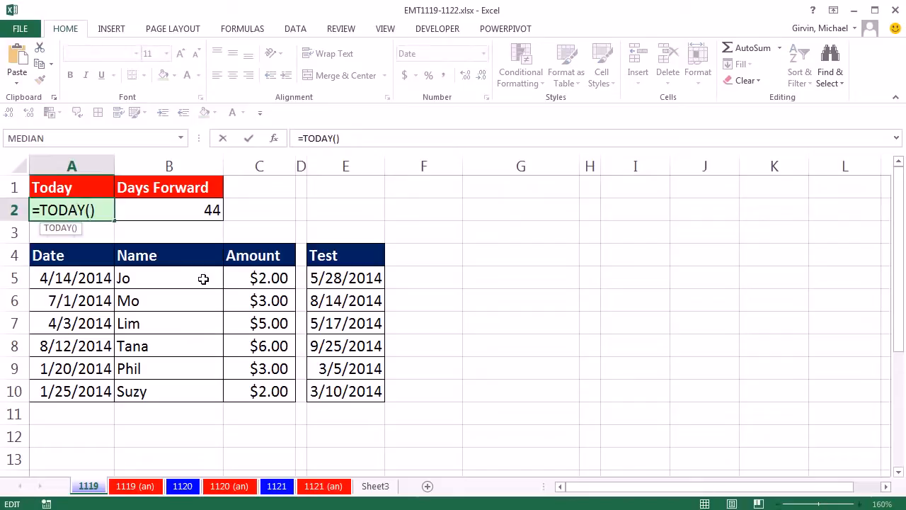
key(Escape)
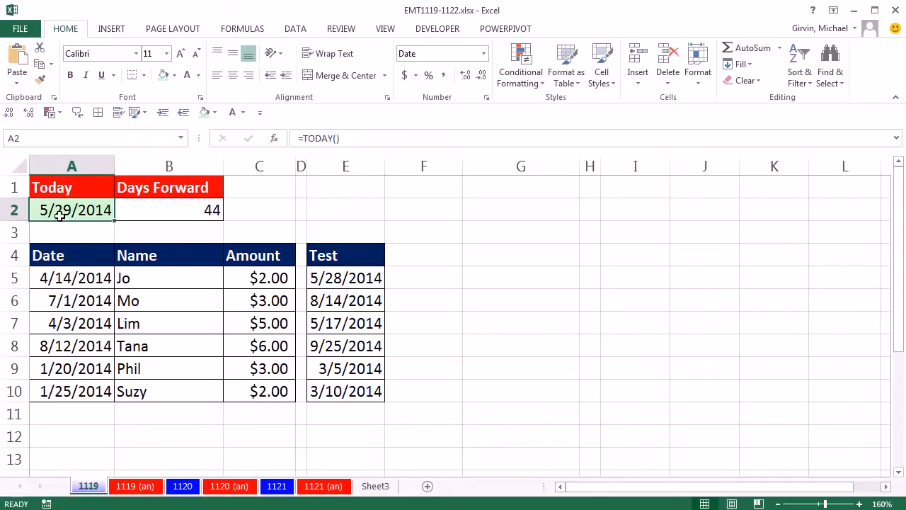
Enter the logical test =A5+$B$2<TODAY() in F5 and fill it down through F10
click(429, 276)
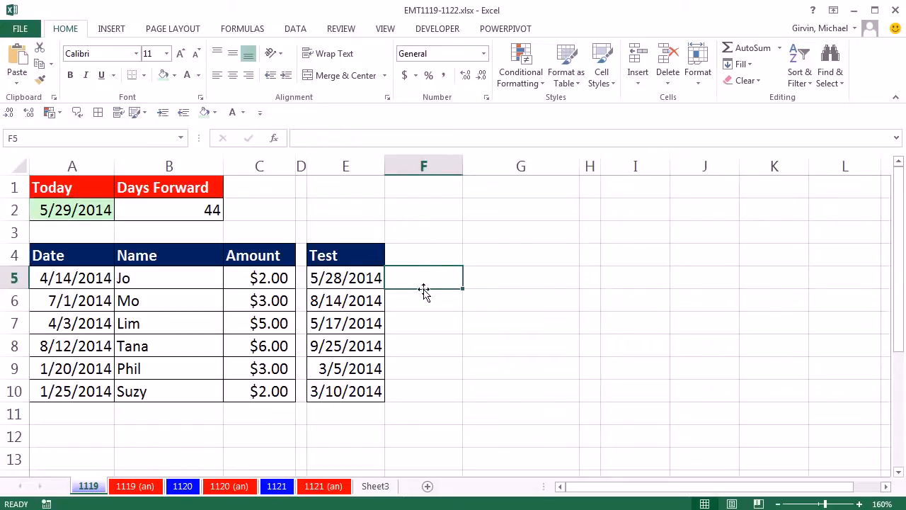
text(=)
click(62, 277)
text(+)
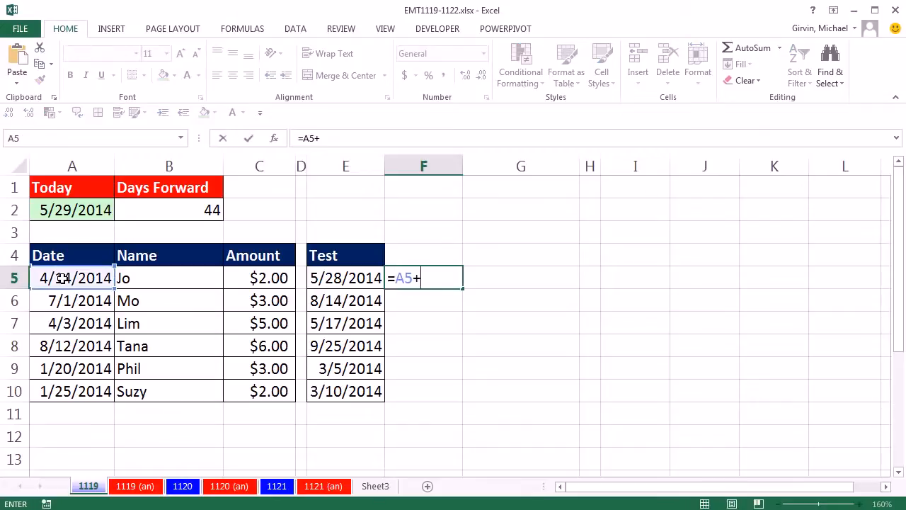
click(142, 215)
key(F4)
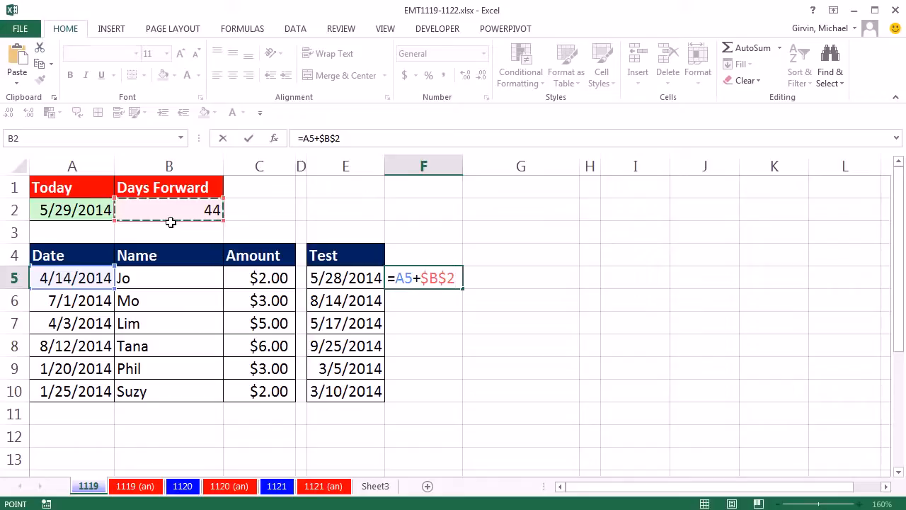
text(<today)
key(Tab)
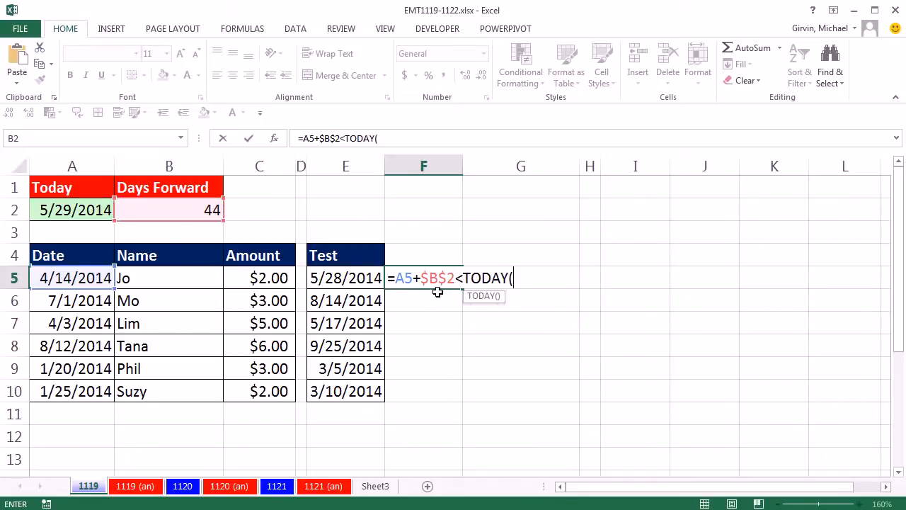
text())
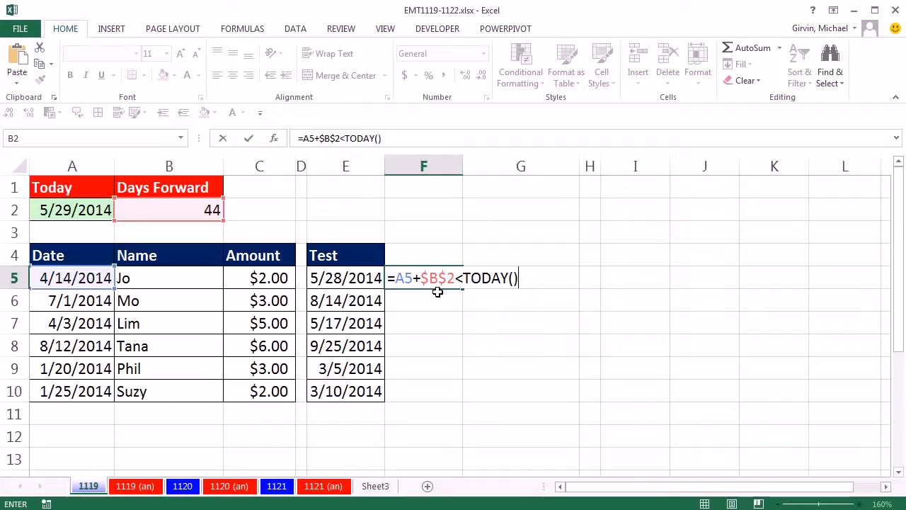
key(ctrl+Return)
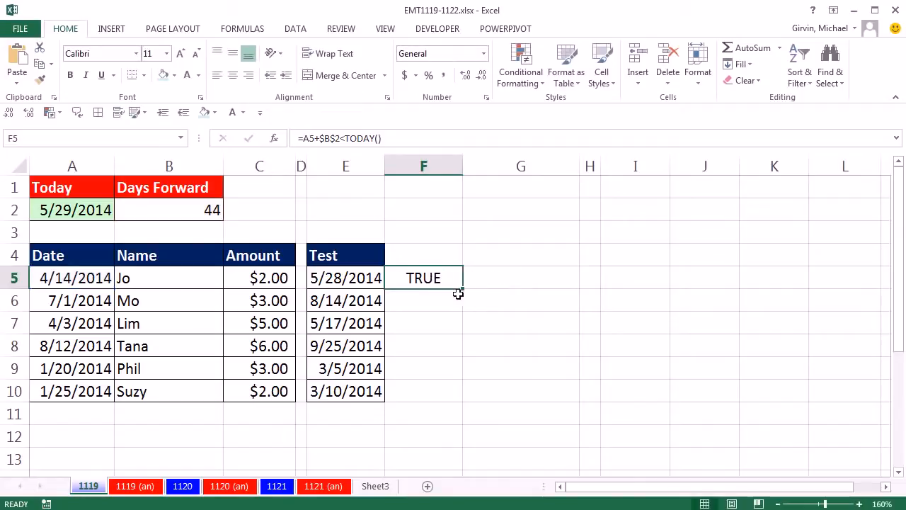
double_click(463, 288)
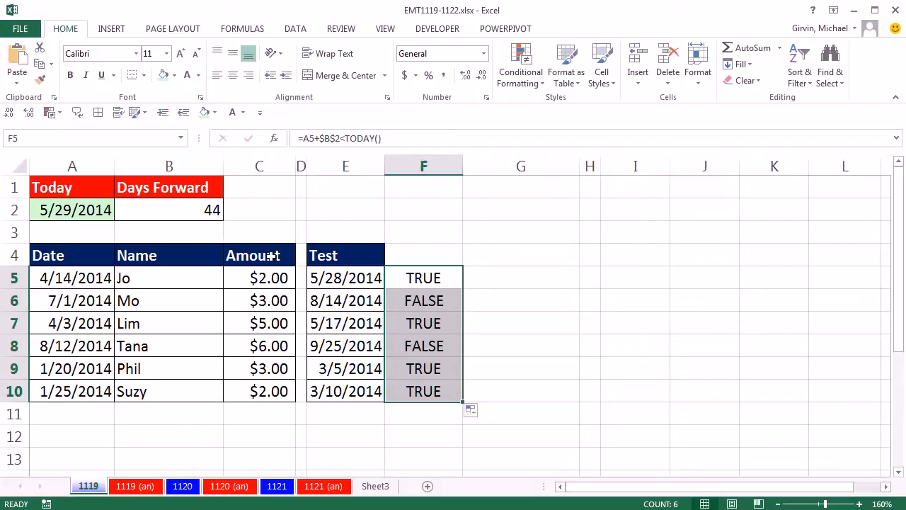
Change the date in cell A5 to 4/15/2014
double_click(65, 277)
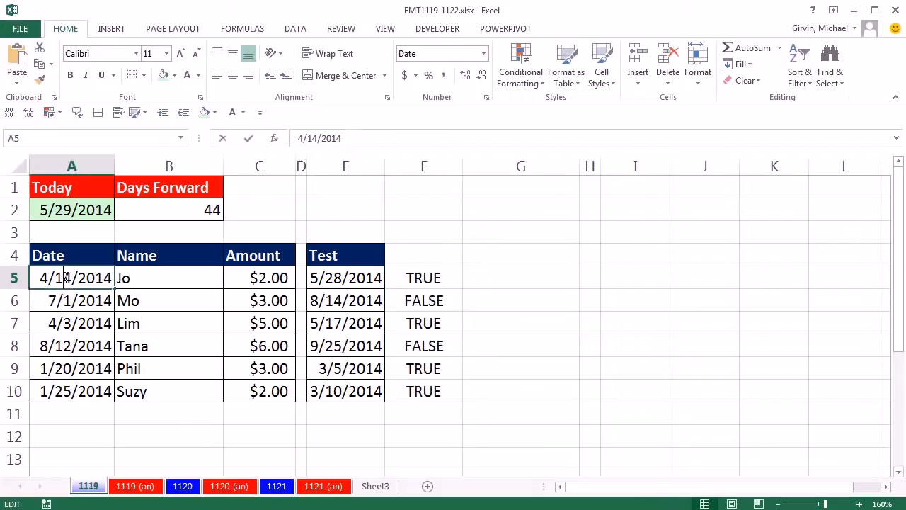
drag(64, 279, 72, 280)
text(5)
key(ctrl+Return)
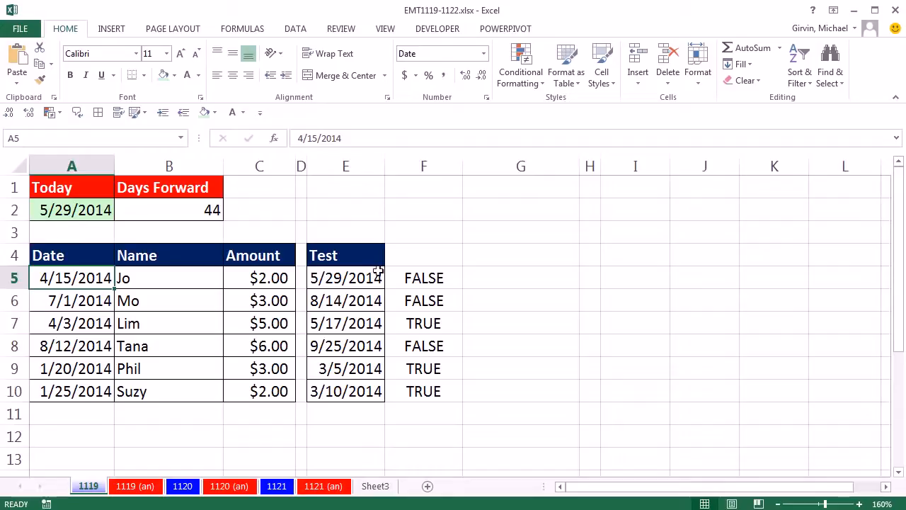
Change the F5 formula's comparison to less than or equal, =A5+$B$2<=TODAY(), and fill it down through F10
double_click(440, 276)
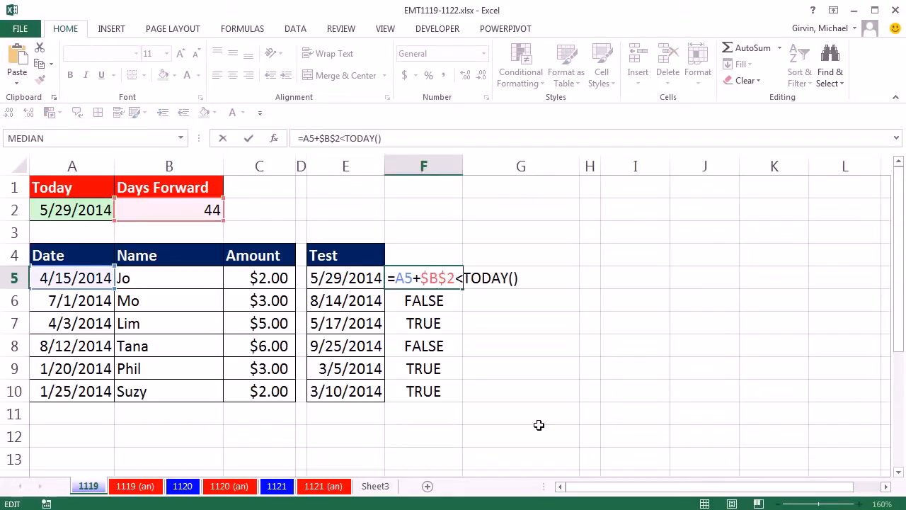
text(=)
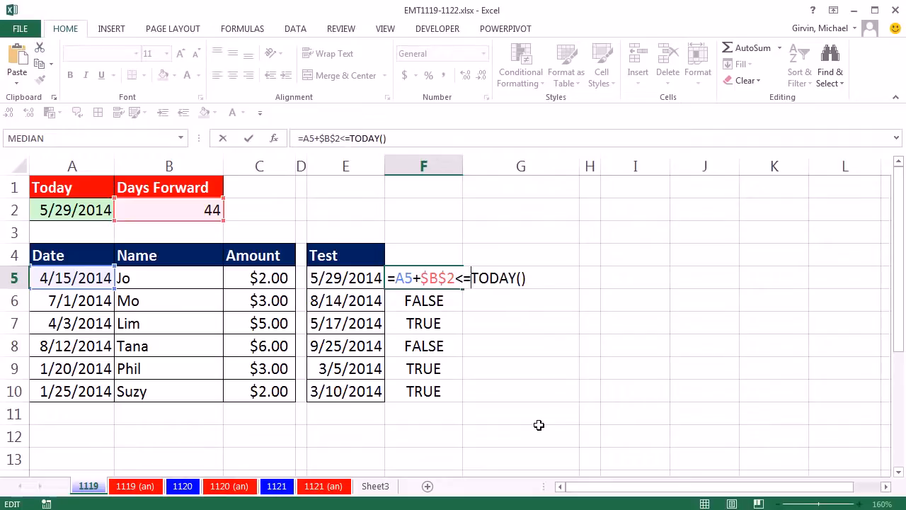
key(ctrl+Return)
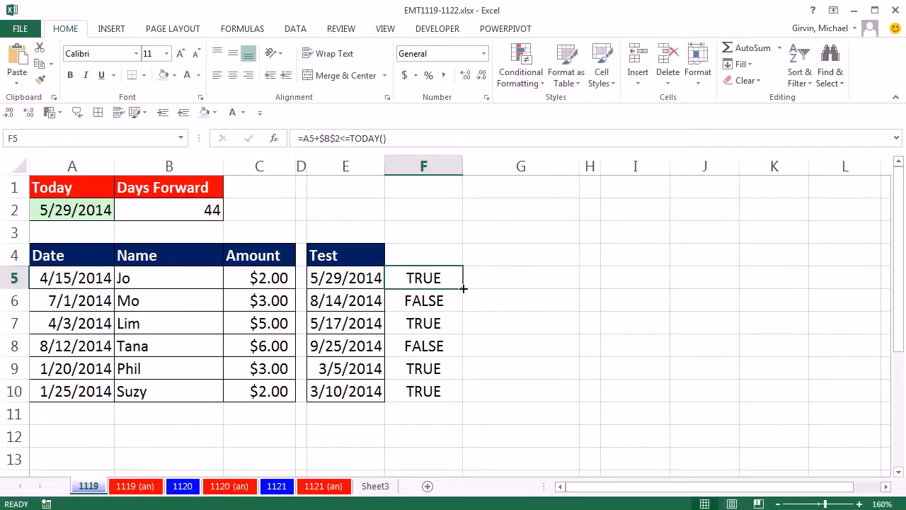
double_click(464, 289)
Set the date in cell A5 to 4/16/2014 to test the logical formula
double_click(72, 280)
key(BackSpace)
text(6)
key(ctrl+Return)
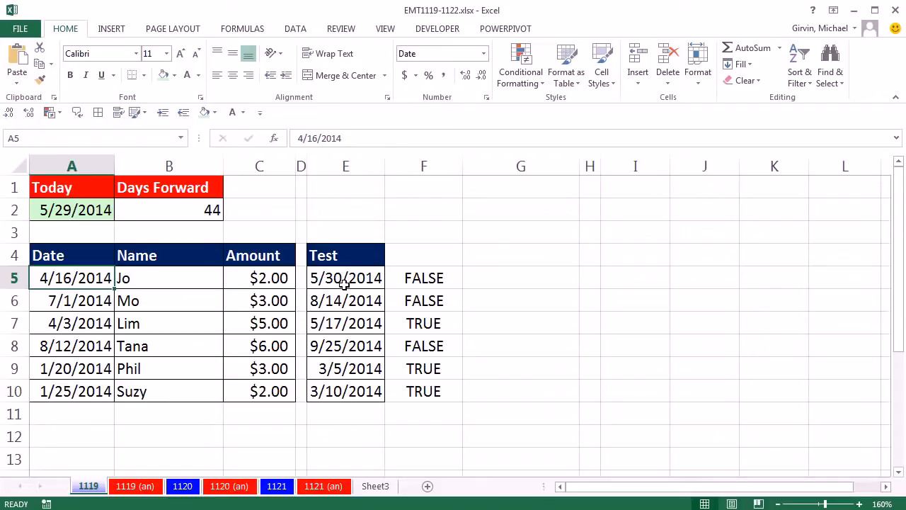
Set the date in cell A5 back to 4/15/2014
double_click(65, 278)
drag(65, 278, 72, 278)
text(5)
key(ctrl+Return)
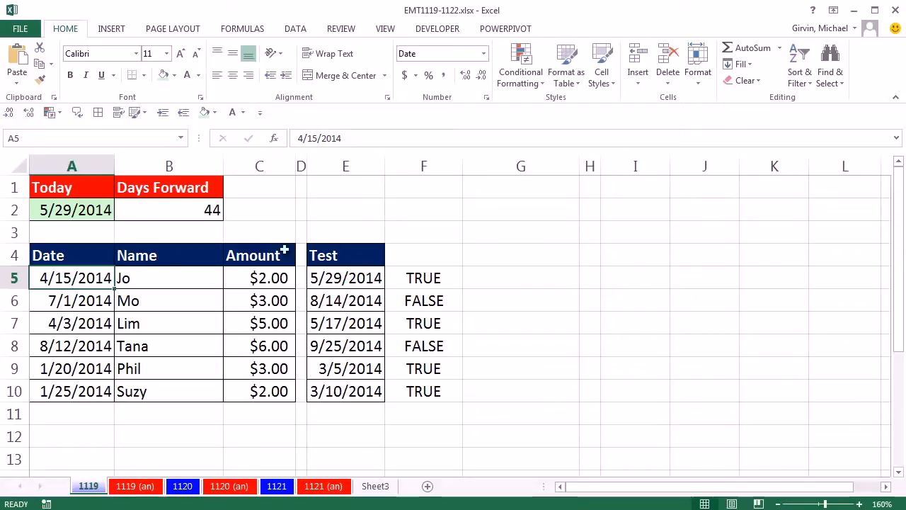
Copy the full formula text =A5+$B$2<=TODAY() from cell F5, leaving the cell unedited
double_click(413, 278)
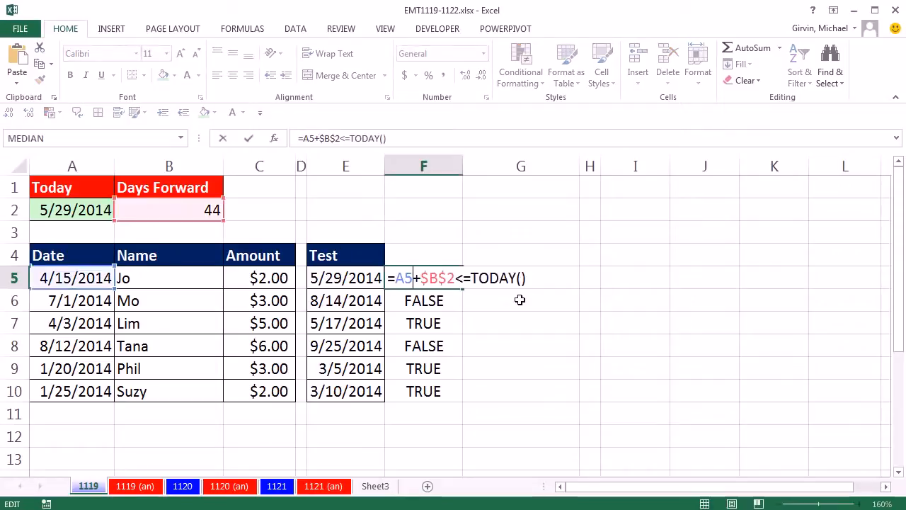
drag(541, 276, 339, 274)
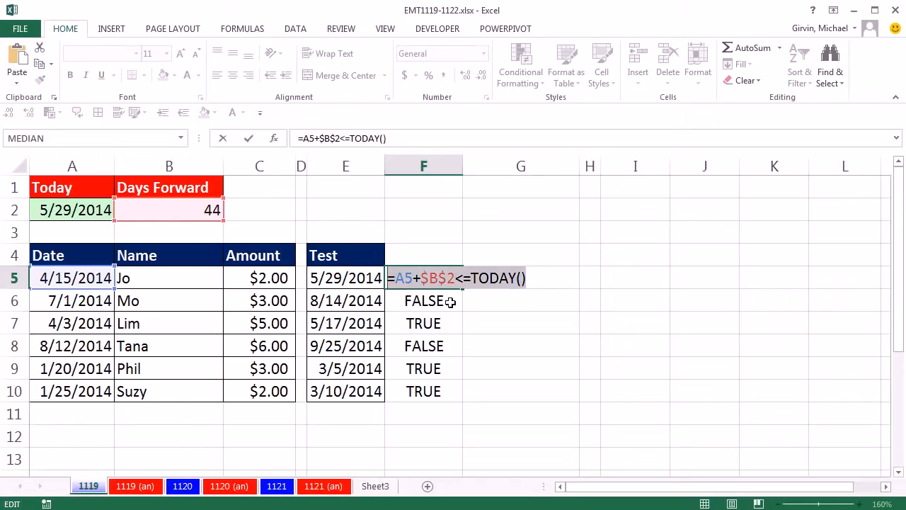
key(ctrl+c)
key(Escape)
Start a new conditional formatting rule for dates A5:A10 with the rule type "Use a formula to determine which cells to format"
drag(79, 278, 78, 393)
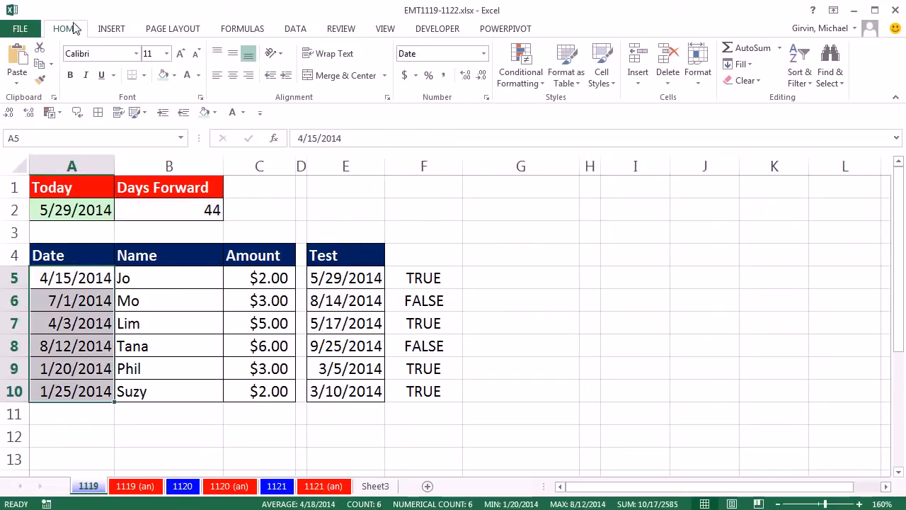
click(521, 74)
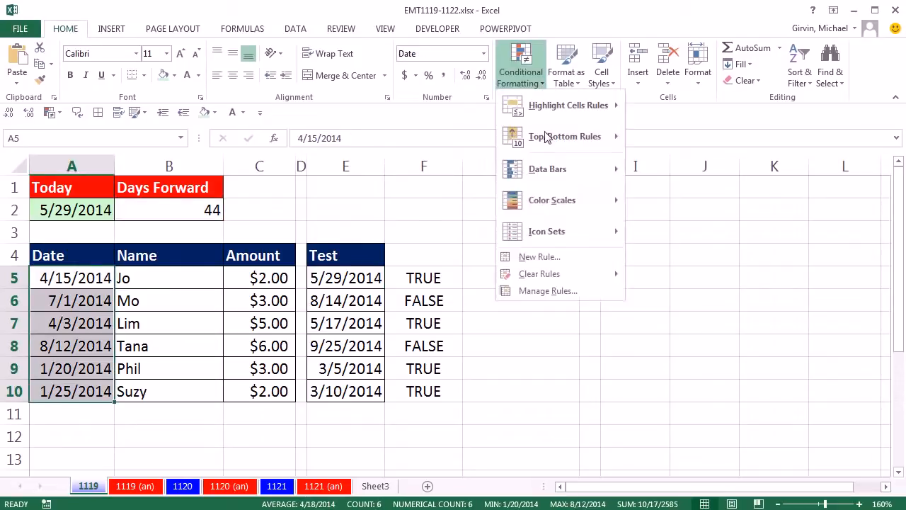
click(553, 260)
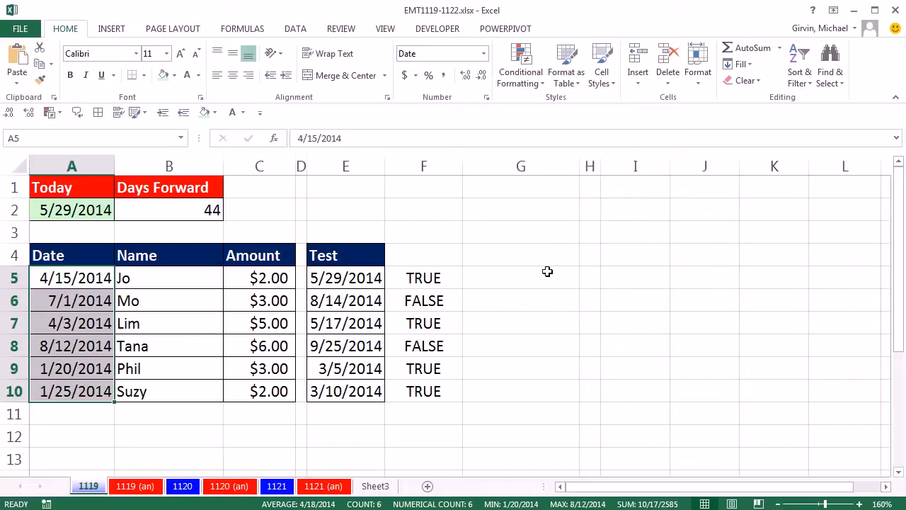
key(alt)
key(h)
key(l)
key(n)
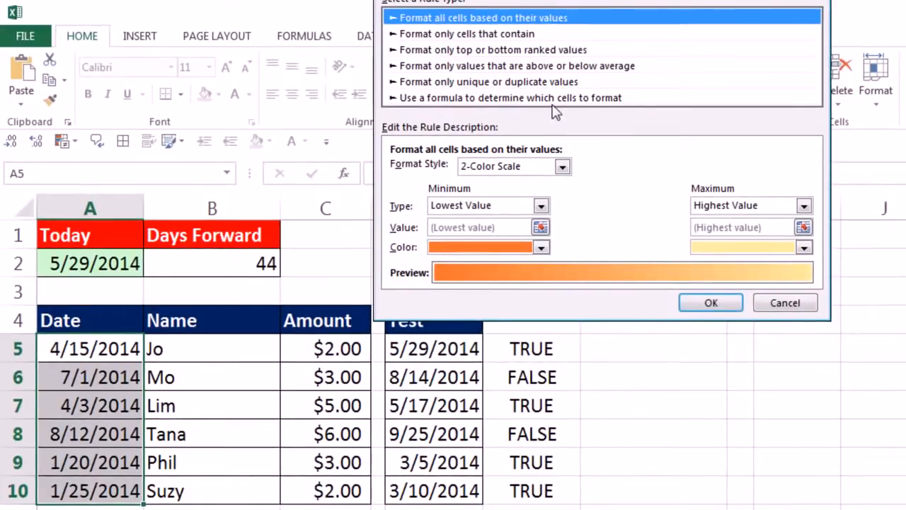
key(Down)
key(Down)
key(Down)
key(Down)
key(Down)
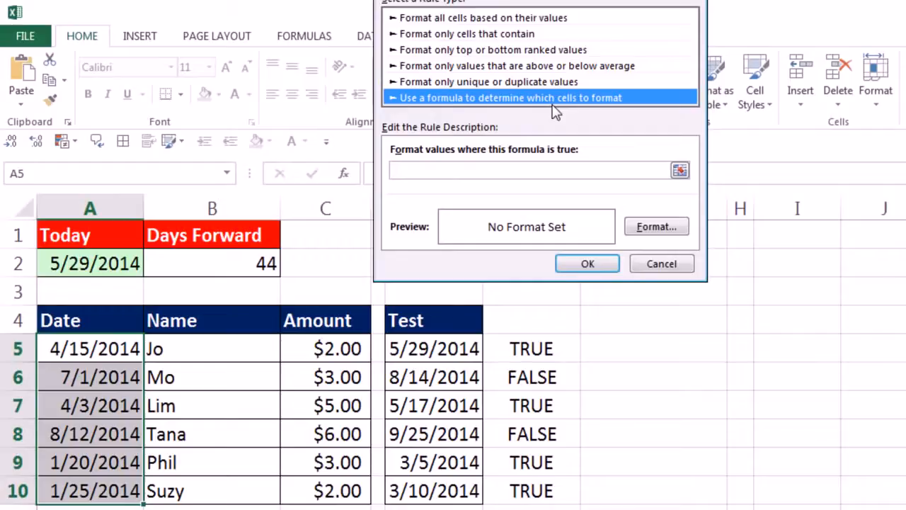
Use the copied formula =A5+$B$2<=TODAY() as the rule's condition and apply a yellow fill with bold font
key(Tab)
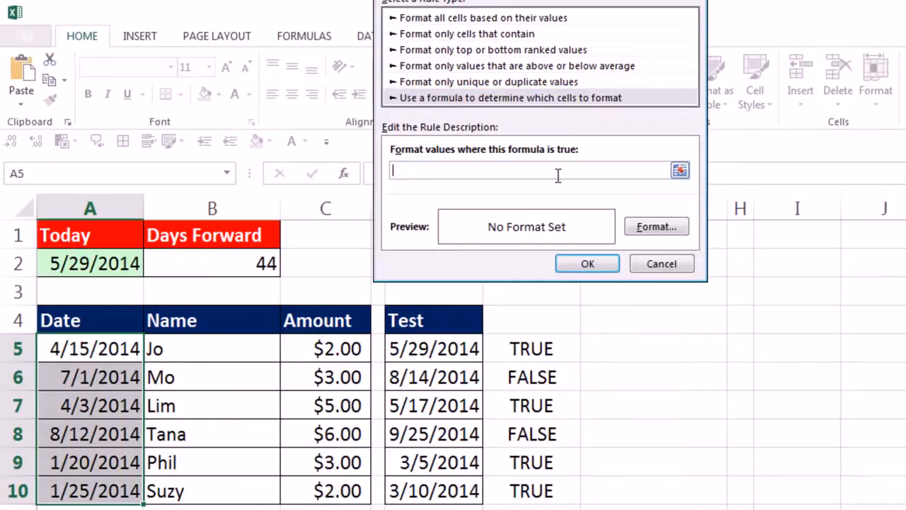
key(ctrl+v)
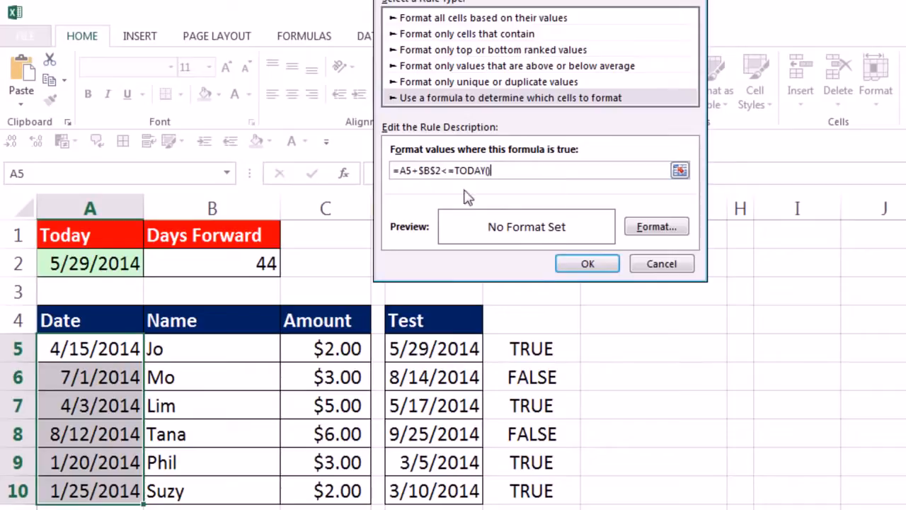
click(661, 228)
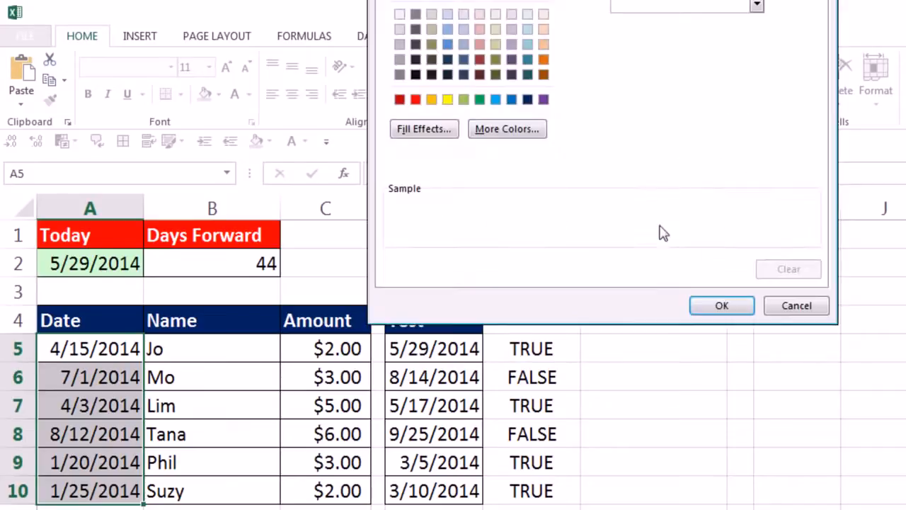
click(447, 100)
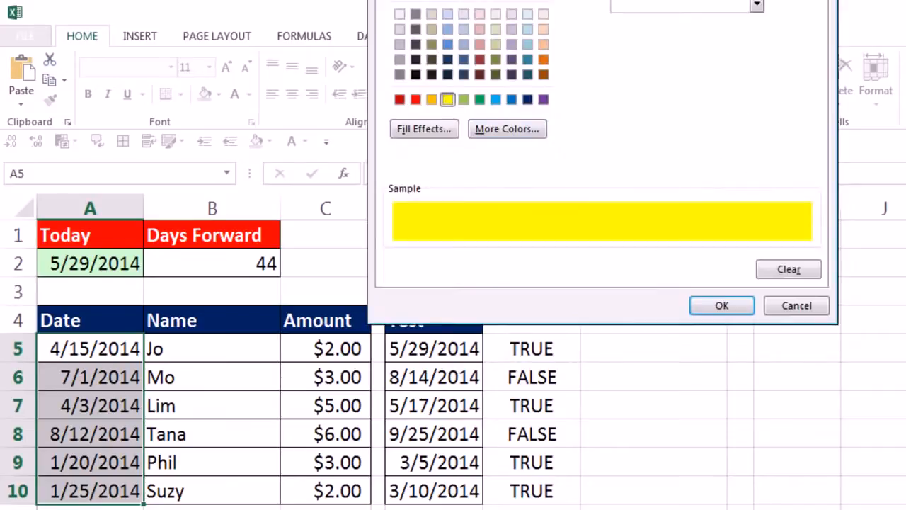
click(431, 1)
click(638, 6)
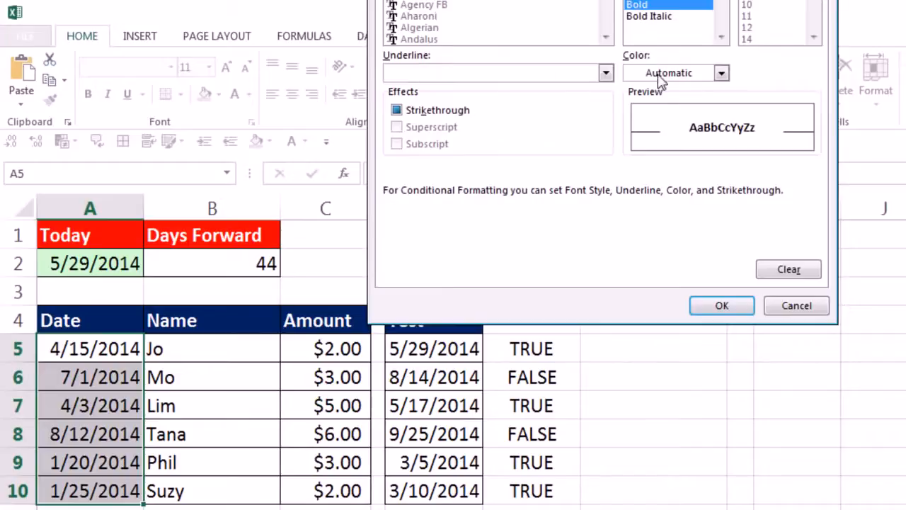
click(734, 311)
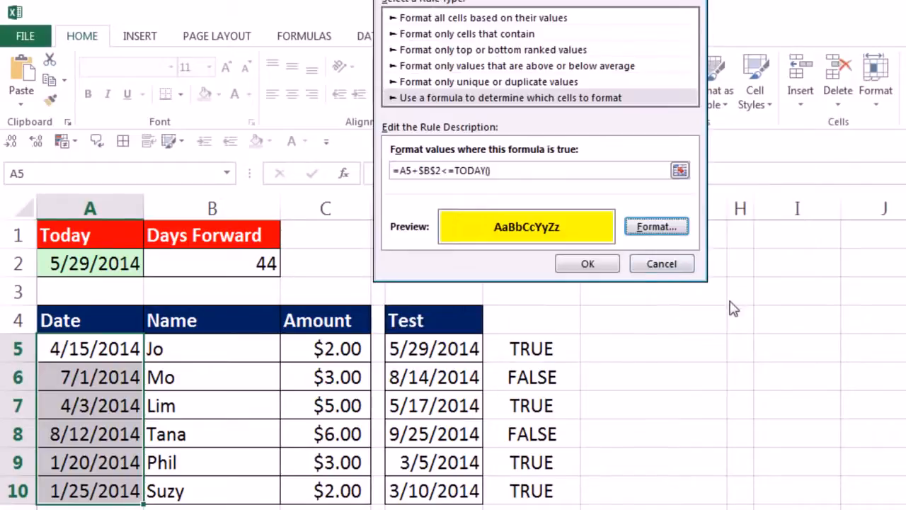
click(606, 265)
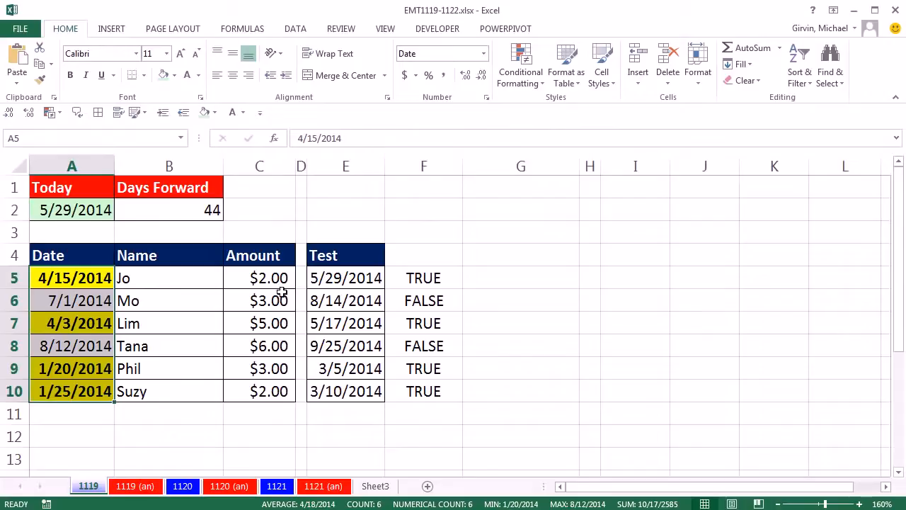
Set the date in cell A5 to 4/14/2014 to test the conditional formatting
double_click(63, 278)
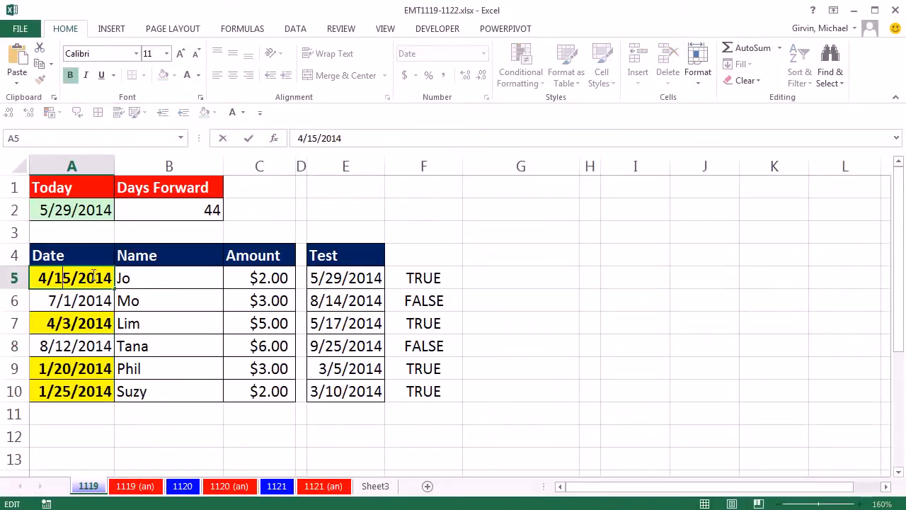
drag(63, 278, 73, 277)
text(4)
key(ctrl+Return)
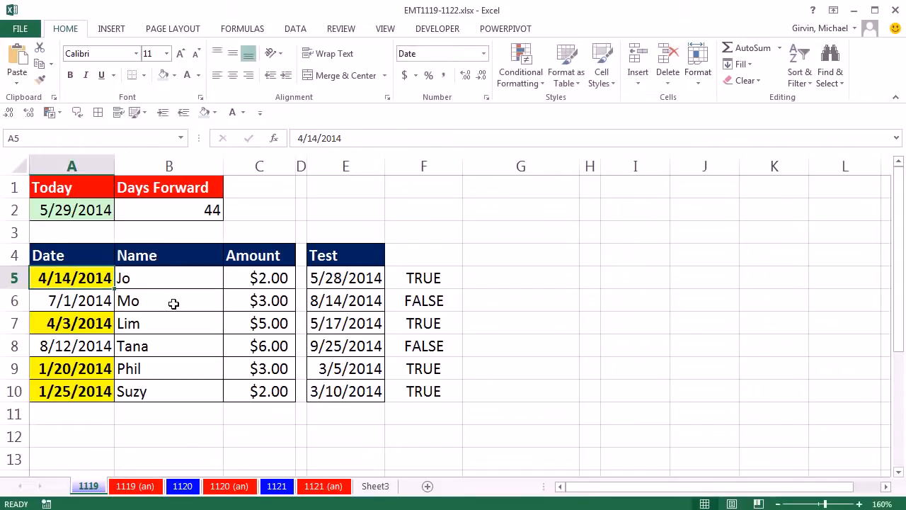
Set the date in cell A5 to 4/16/2014 to test a date past the limit
triple_click(66, 279)
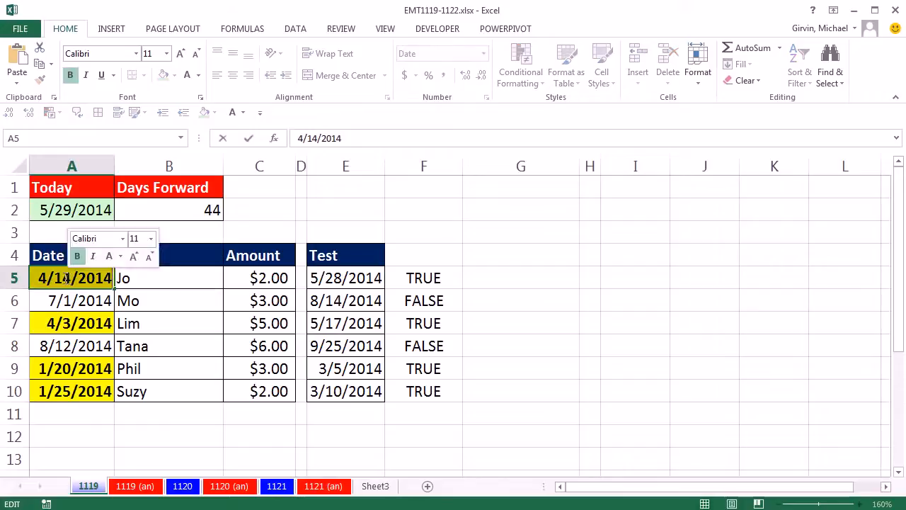
drag(63, 277, 71, 278)
text(6)
key(ctrl+Return)
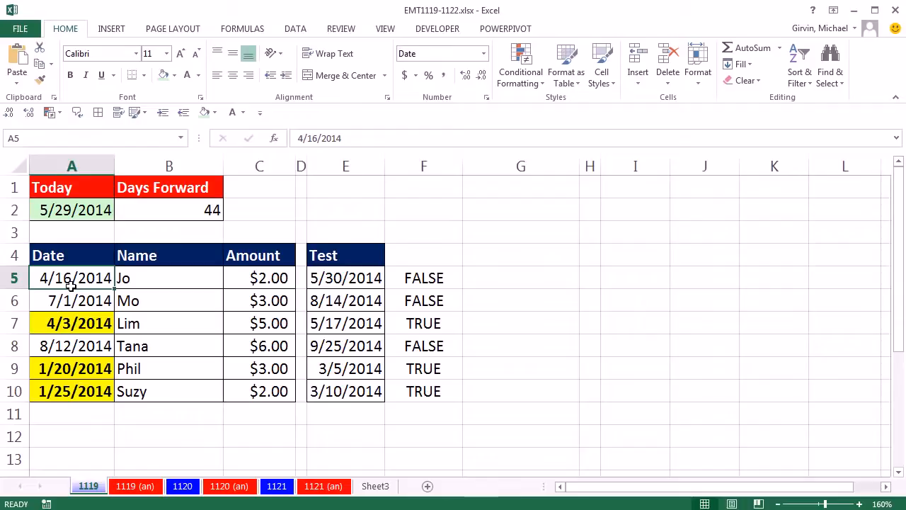
Begin a formula in cell E16 of the second table with the reference $A16, locking only the column
scroll(106, 405, down, 4)
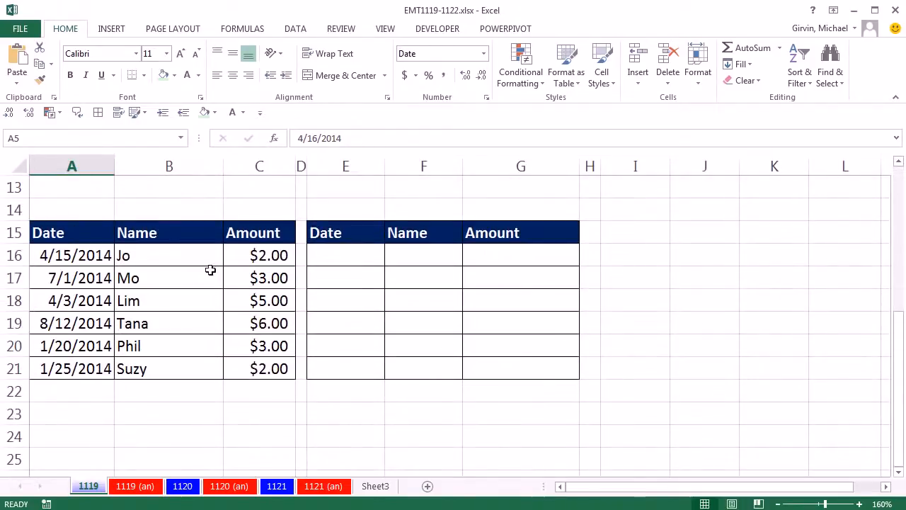
click(74, 255)
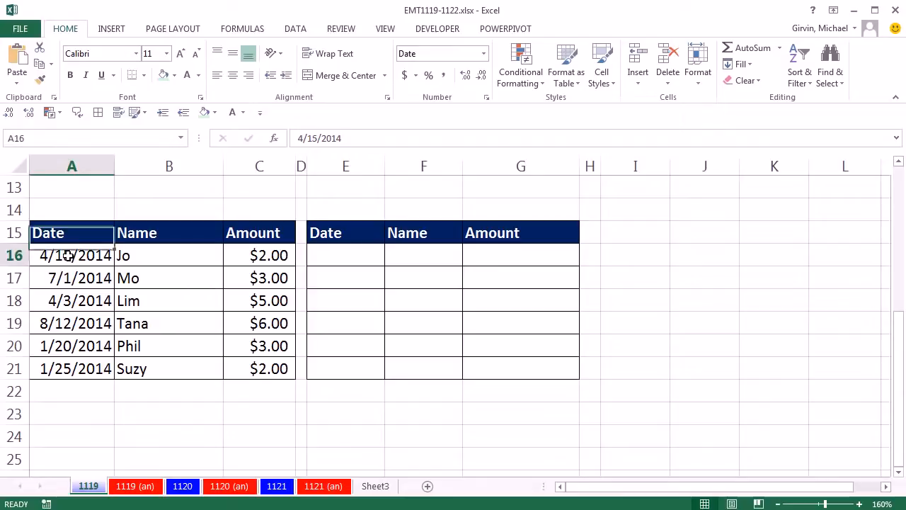
click(137, 255)
click(253, 257)
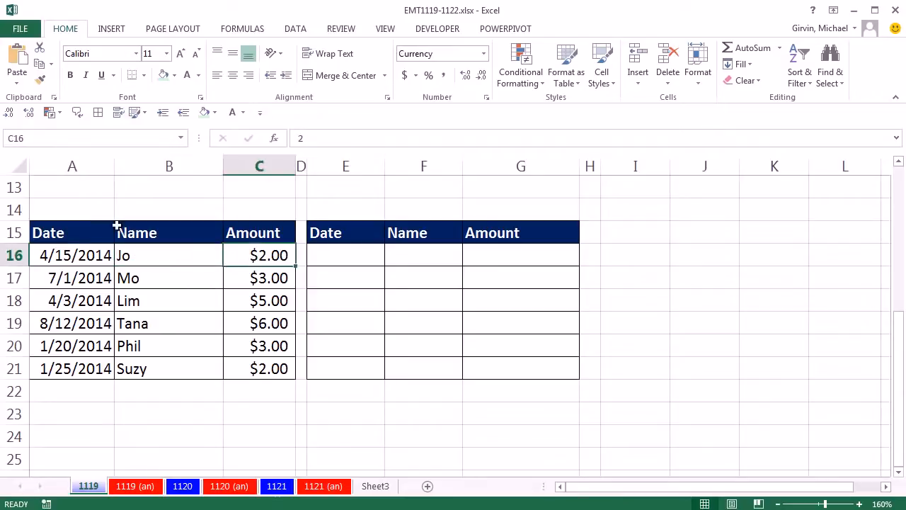
click(341, 261)
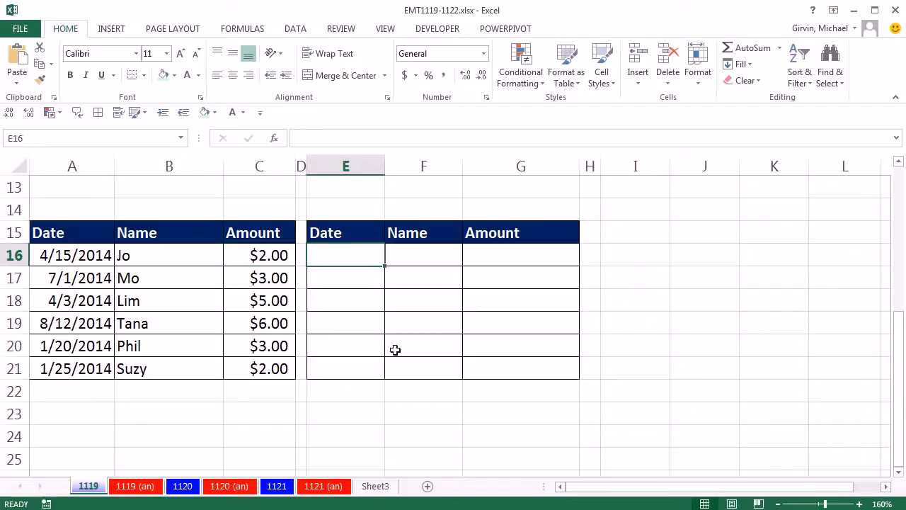
text(=)
click(74, 255)
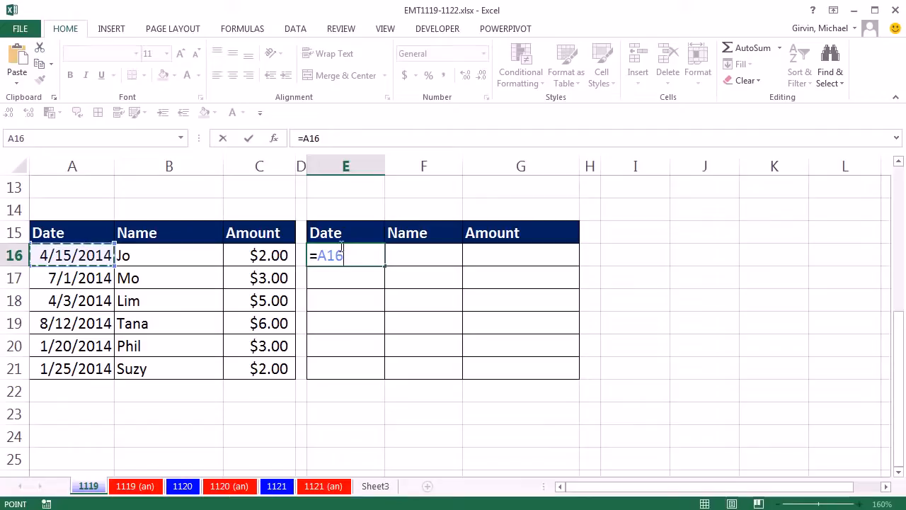
key(F4)
key(F4)
key(F4)
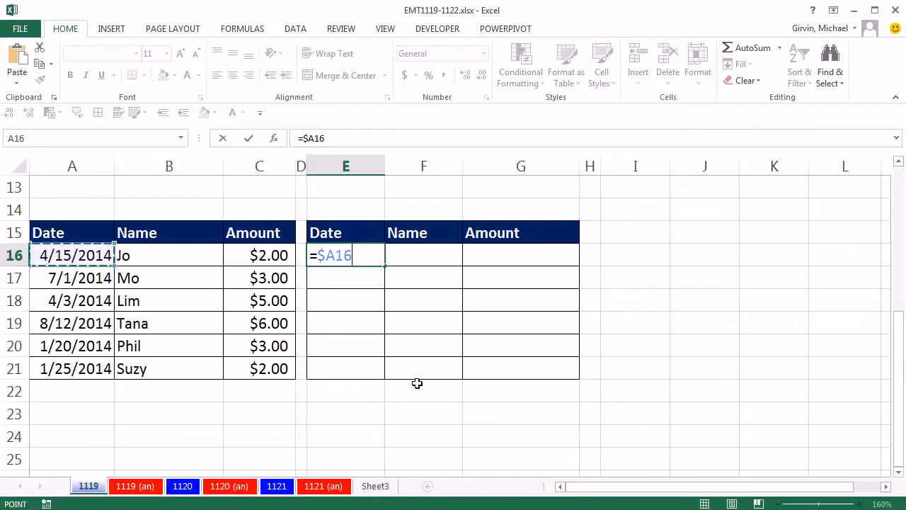
Complete the E16 formula as =$A16+$B$2<TODAY() and fill it through the range E16:G21
text(+)
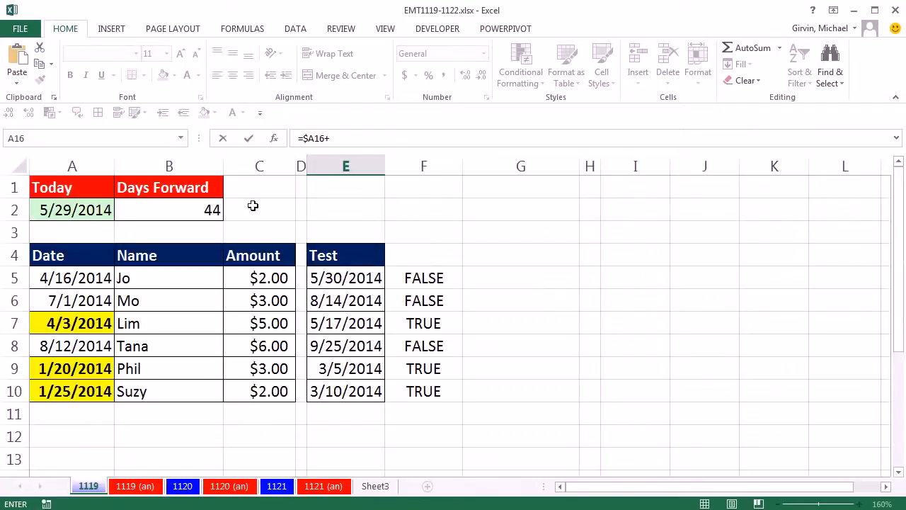
click(193, 212)
key(F4)
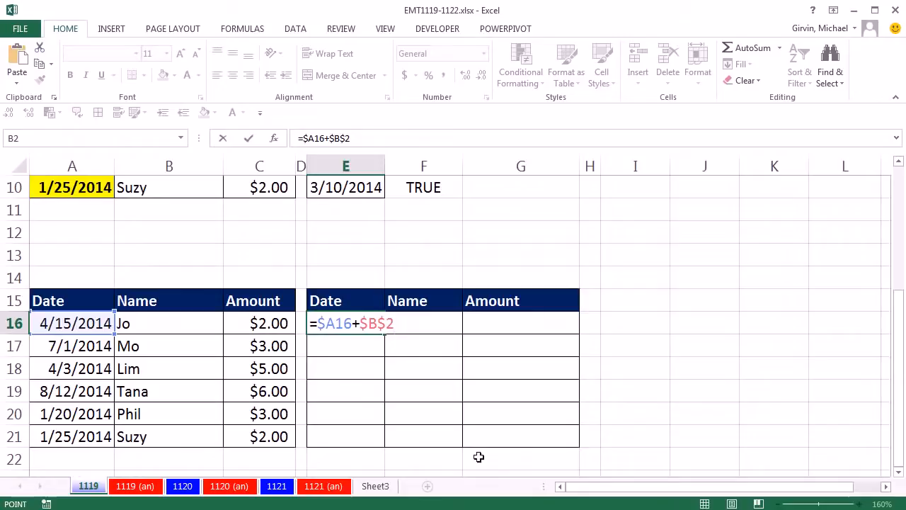
text(<tod)
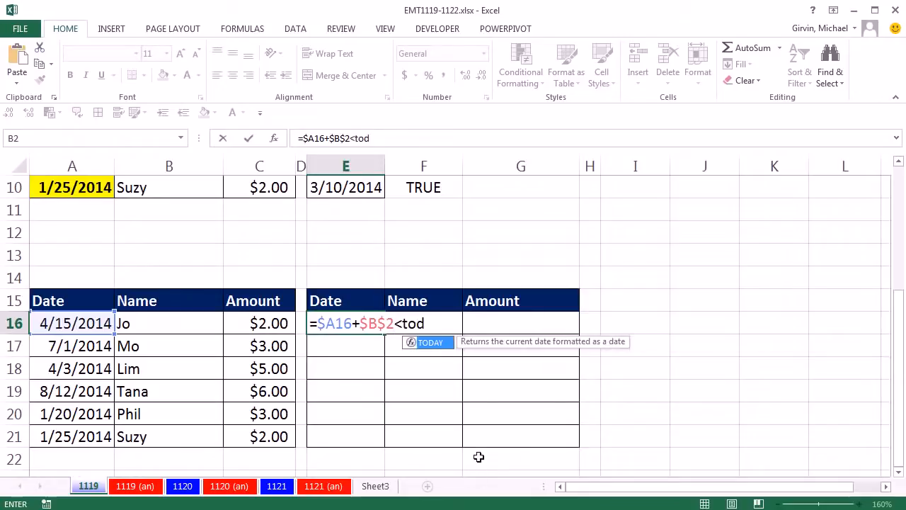
key(Tab)
text())
key(ctrl+Return)
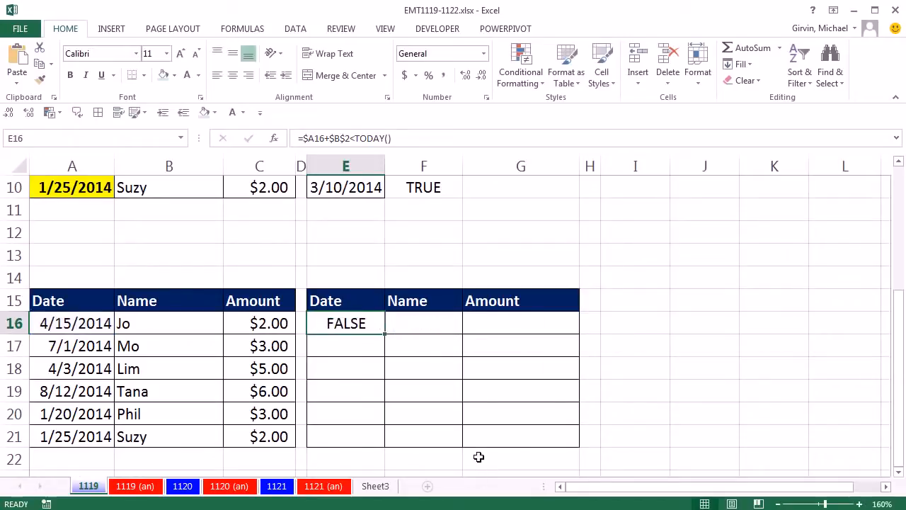
drag(385, 334, 580, 448)
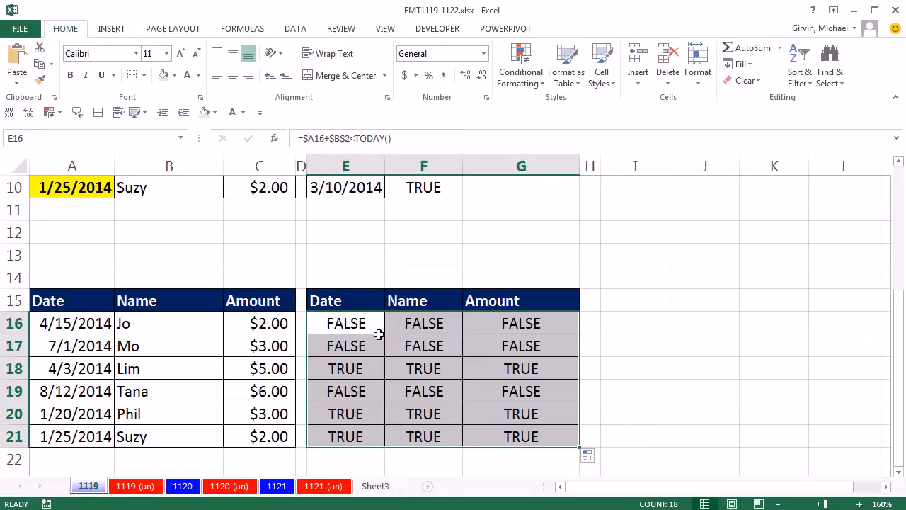
Change the comparison to <= in all formulas of E16:G21, so that E16 reads =$A16+$B$2<=TODAY()
key(F2)
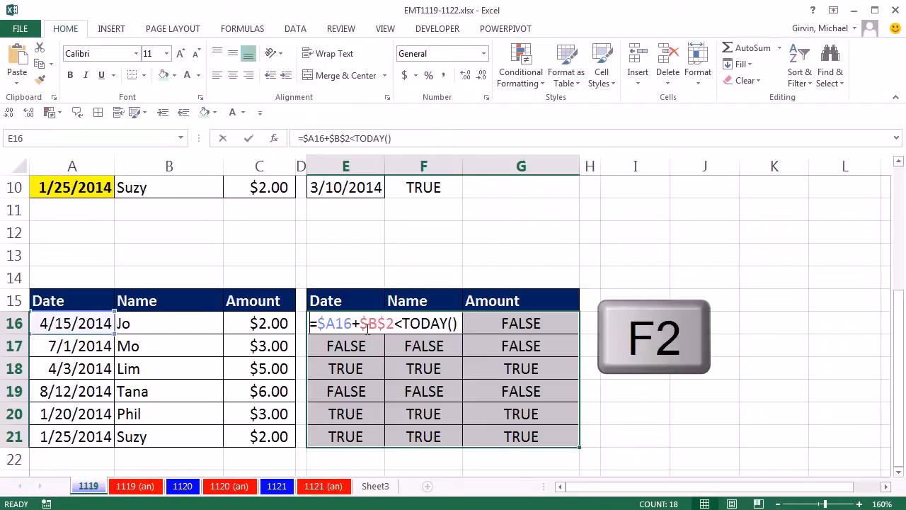
click(404, 323)
text(=)
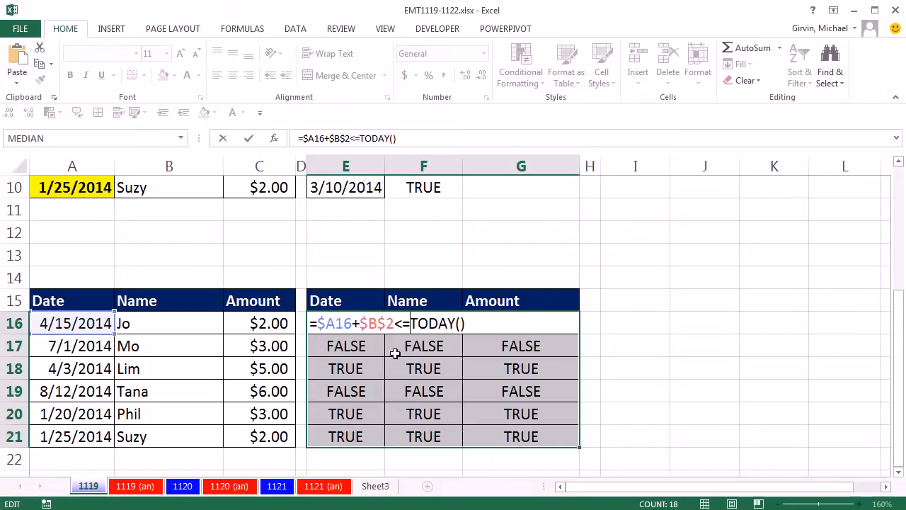
key(ctrl+Return)
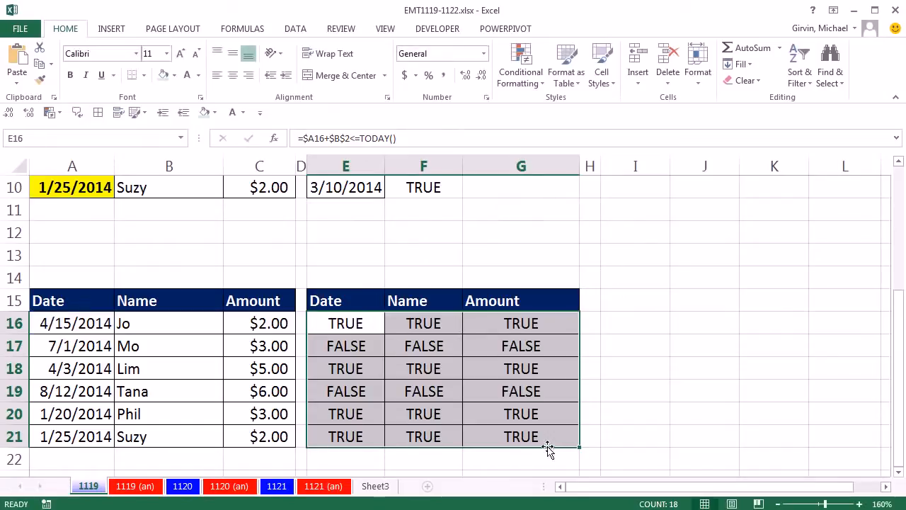
Check the cell references of the formula in the last cell, G21, leaving it unedited
click(542, 439)
double_click(543, 439)
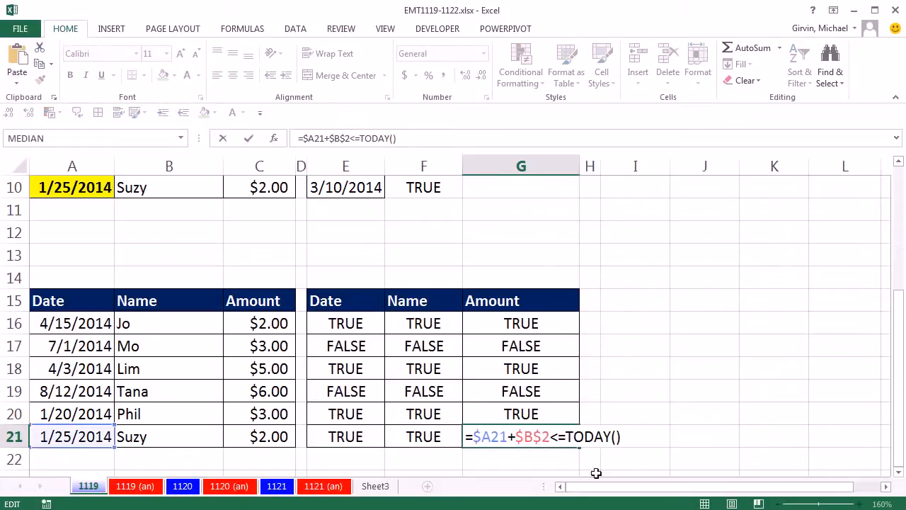
key(Escape)
Copy the full formula text =$A16+$B$2<=TODAY() from cell E16, leaving the cell unedited
click(355, 319)
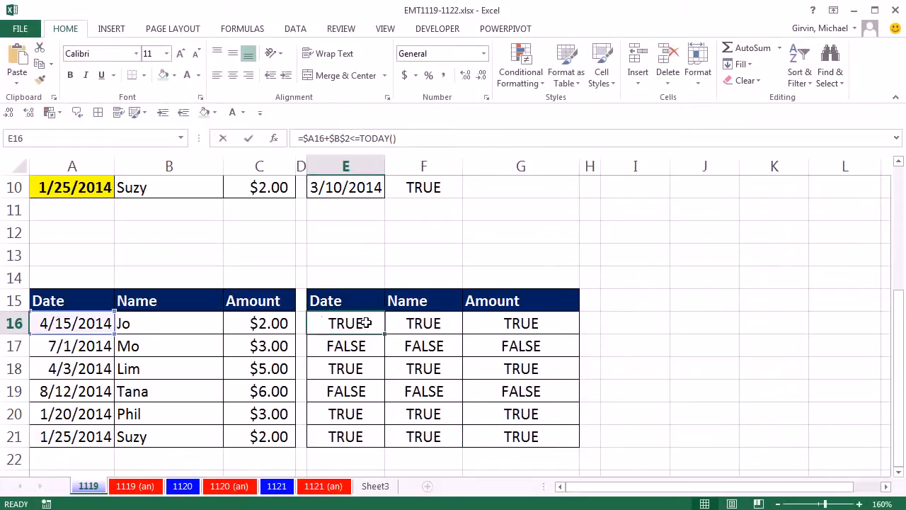
double_click(339, 320)
drag(310, 323, 551, 327)
key(ctrl+c)
key(Escape)
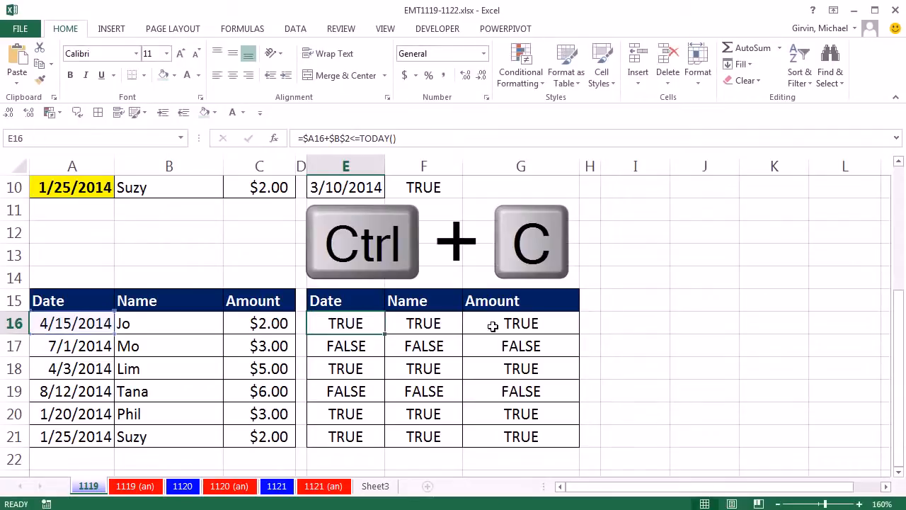
Start a new conditional formatting rule for A16:C21 with the rule type "Use a formula to determine which cells to format"
drag(87, 320, 279, 432)
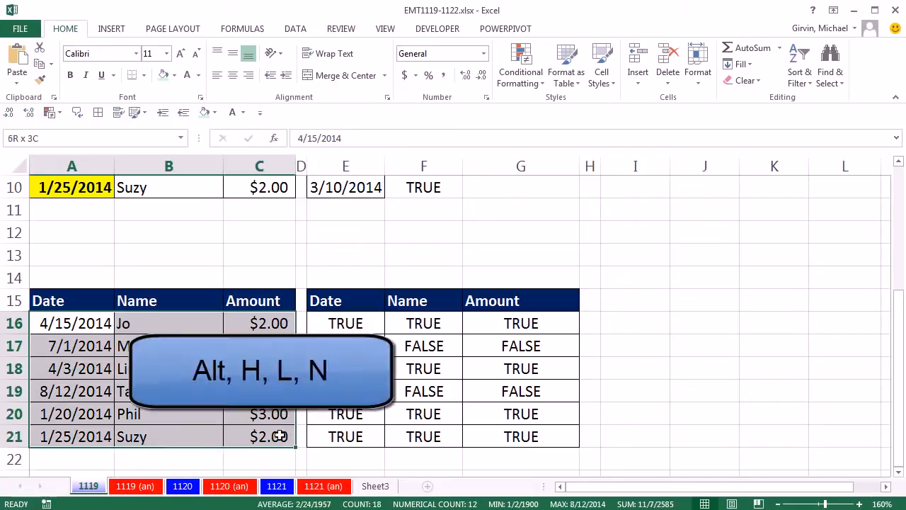
key(alt)
key(h)
key(l)
key(n)
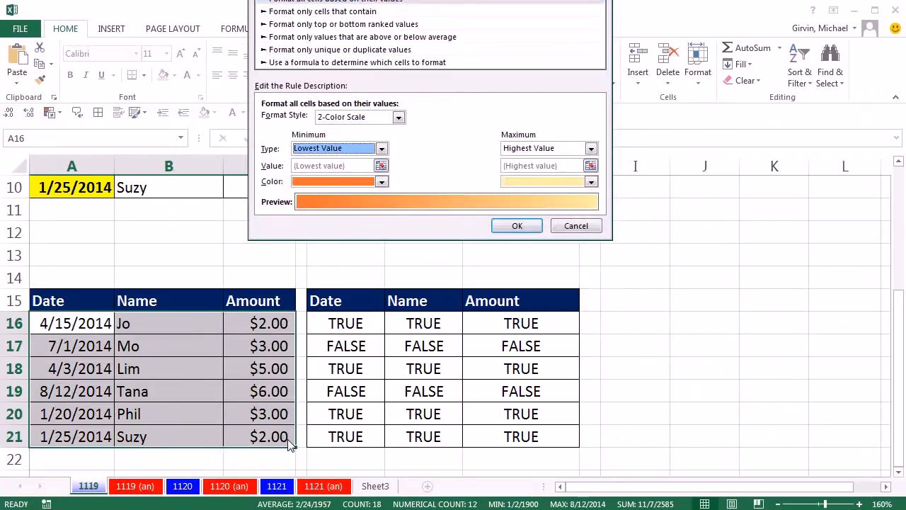
click(340, 6)
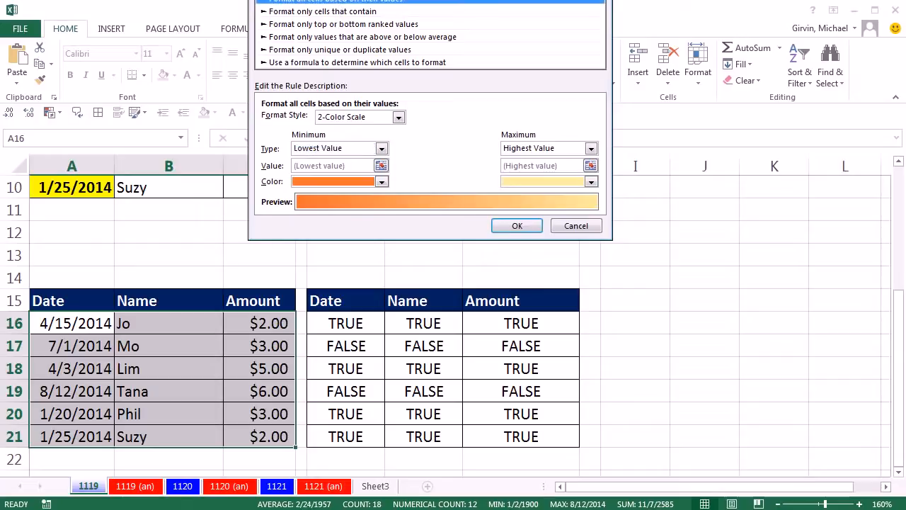
click(416, 61)
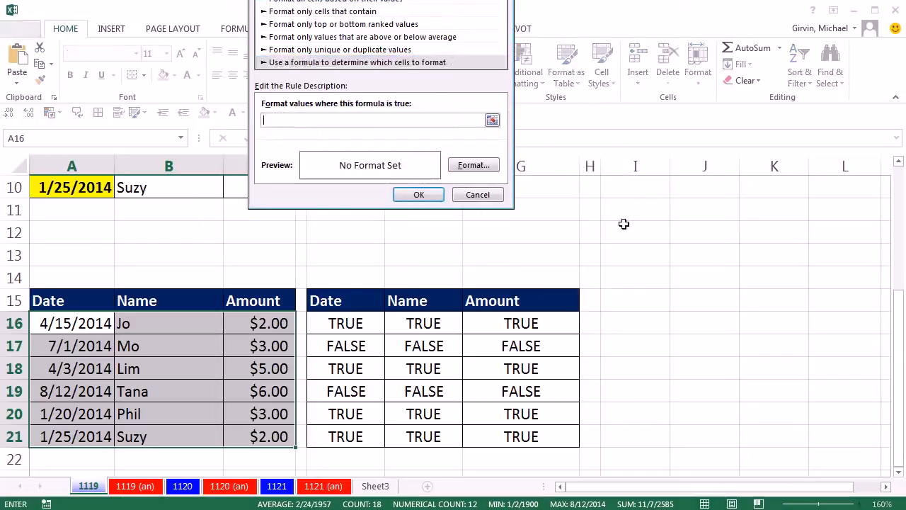
Paste =$A16+$B$2<=TODAY() as the rule's formula, give it a yellow fill, and apply the rule to A16:C21
key(ctrl+v)
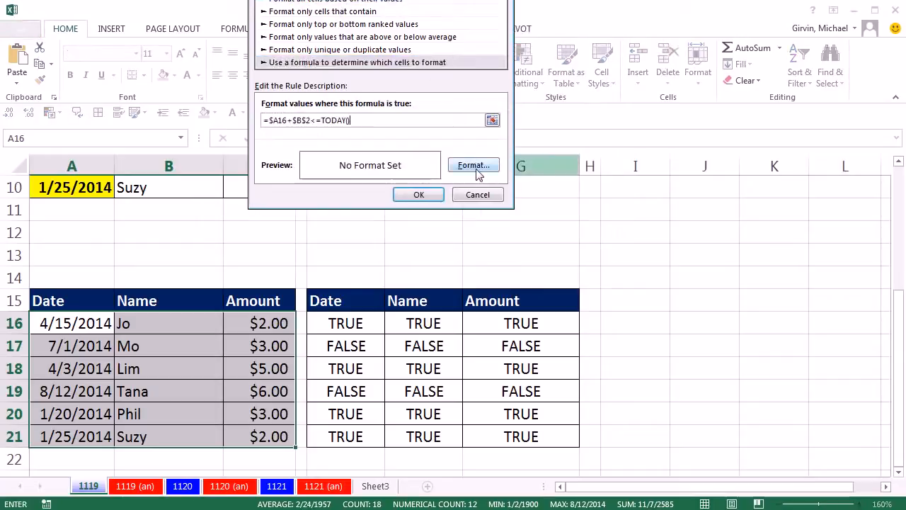
click(476, 167)
click(392, 0)
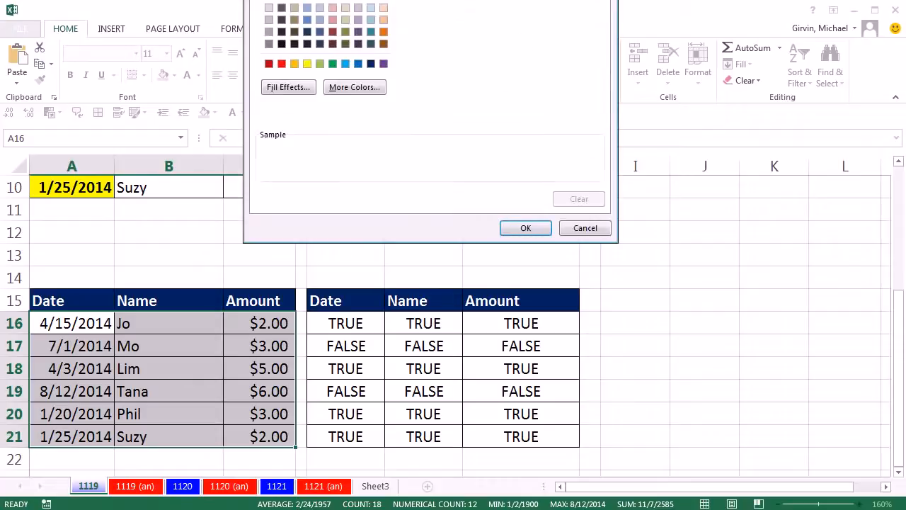
click(306, 63)
click(525, 227)
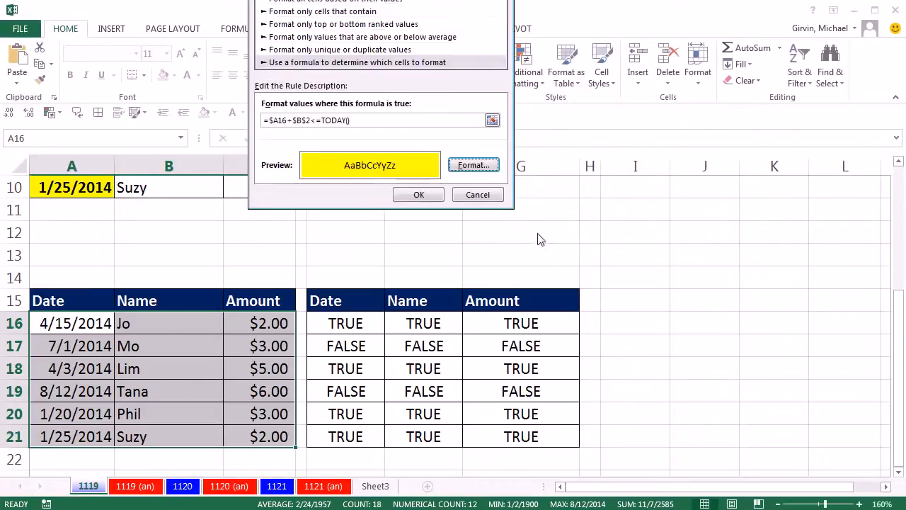
click(420, 197)
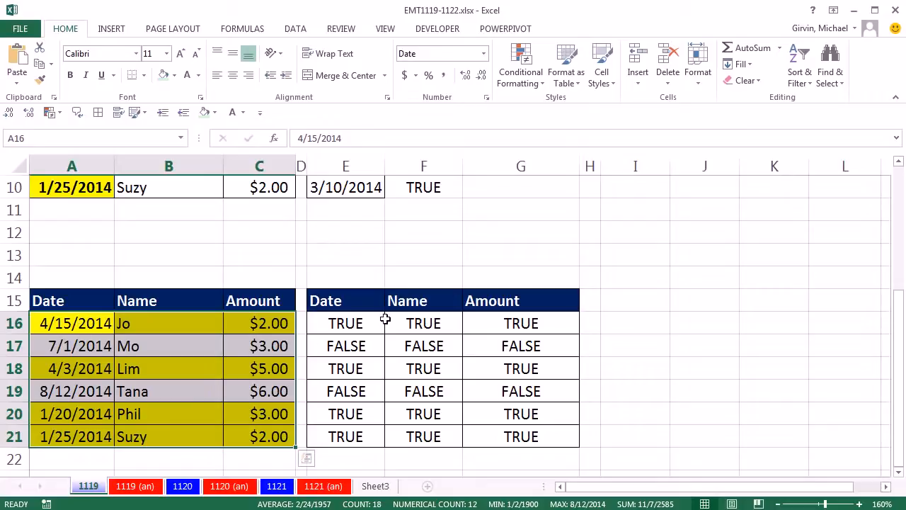
Set the date in cell A16 to 4/16/2014 to test the row formatting
double_click(68, 323)
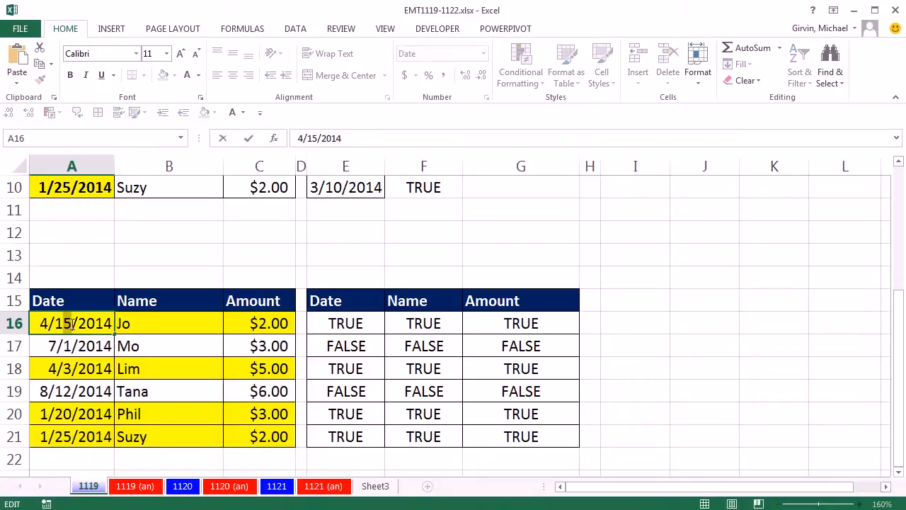
key(BackSpace)
text(6)
key(ctrl+Return)
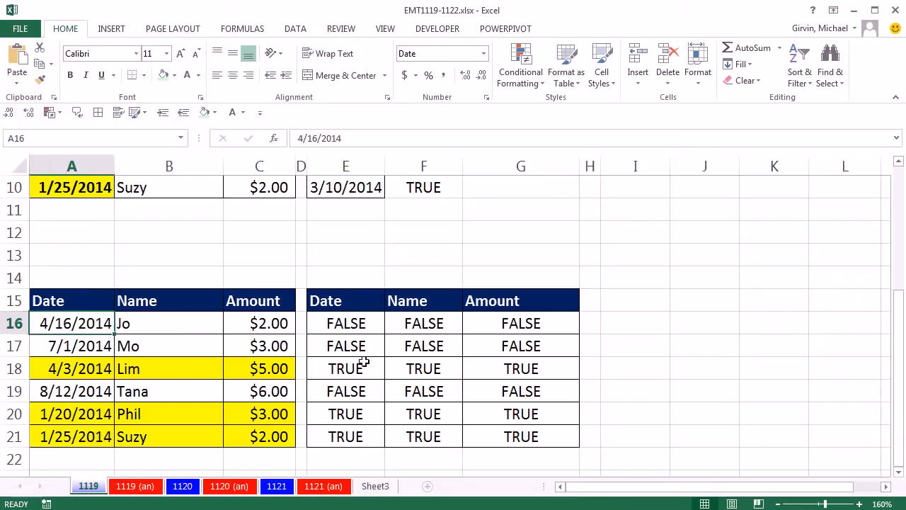
Review the formulas in cells E16, E5 and F5, leaving them unedited
double_click(348, 321)
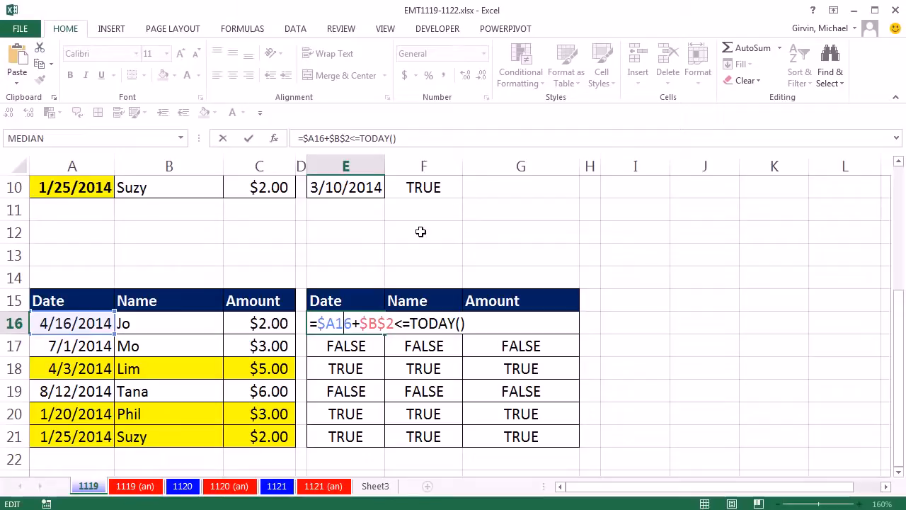
key(Escape)
scroll(243, 390, up, 3)
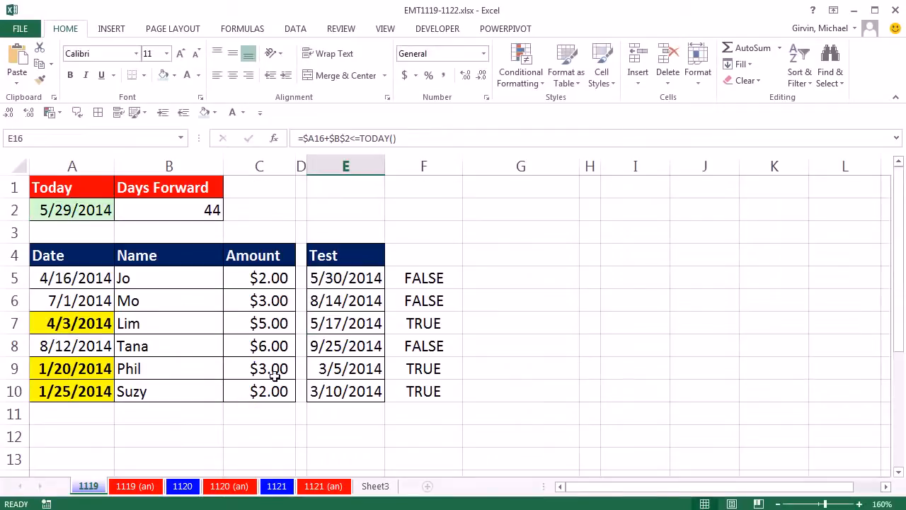
click(350, 278)
key(F2)
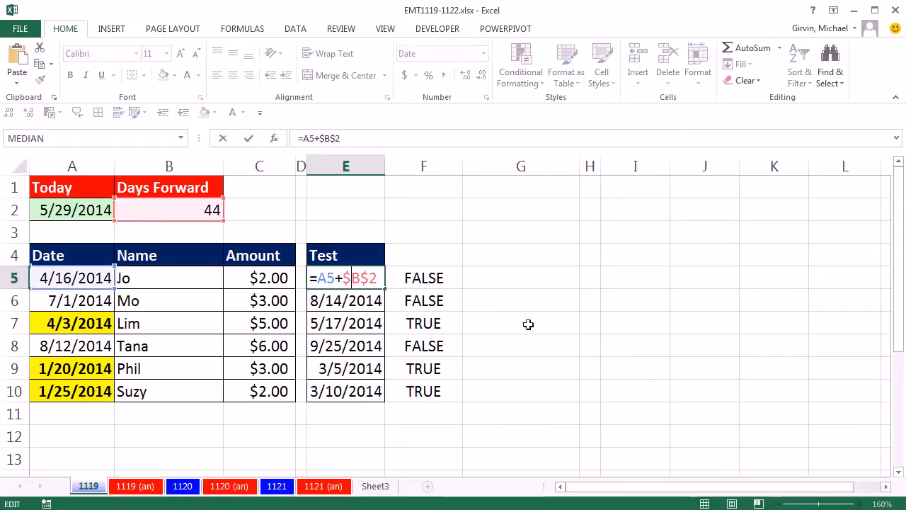
key(Escape)
key(Right)
key(F2)
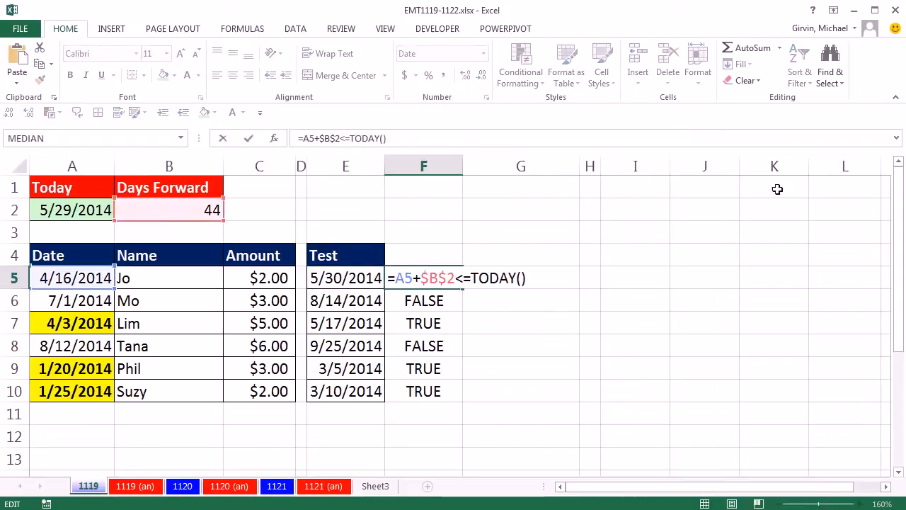